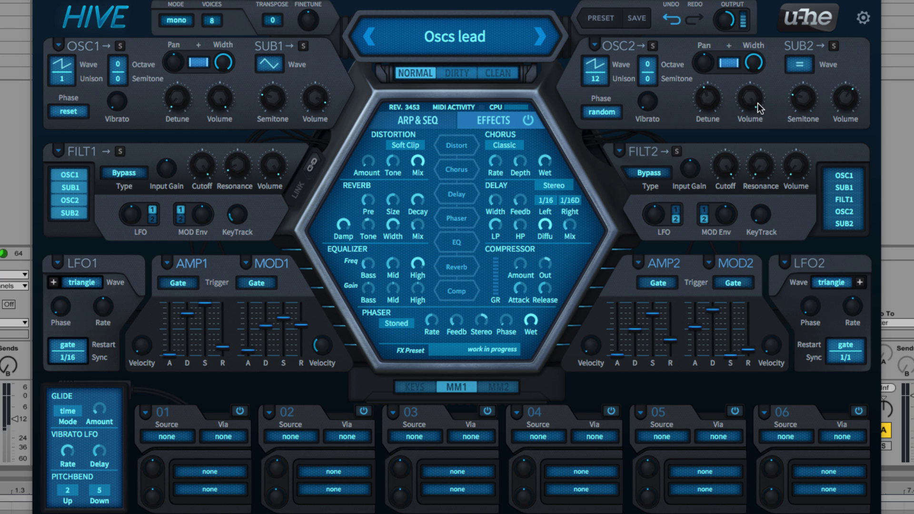
Lower Oscillator 2's volume, then push Oscillator 1's volume near maximum before easing it back to moderate.
mouse_move(750, 105)
mouse_down()
mouse_move(742, 234)
mouse_move(749, 108)
mouse_up()
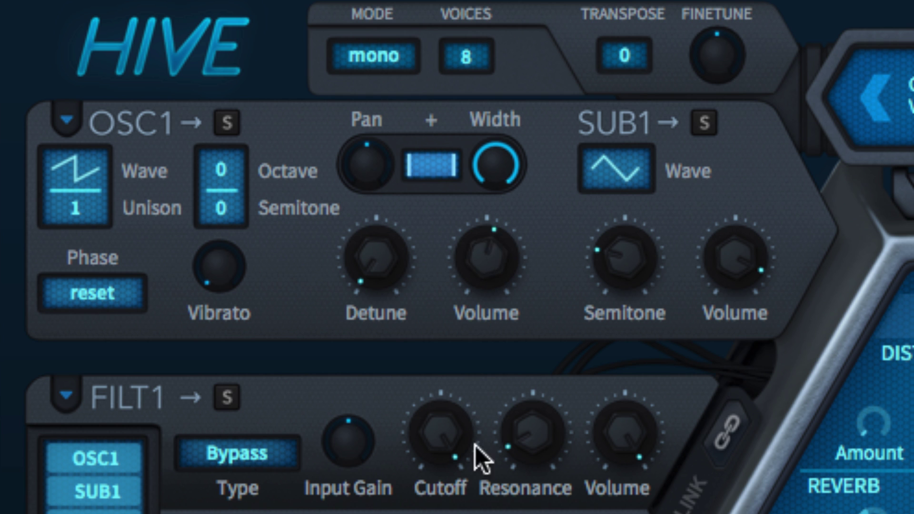
drag(260, 122, 260, 148)
drag(486, 257, 508, 228)
drag(502, 312, 487, 201)
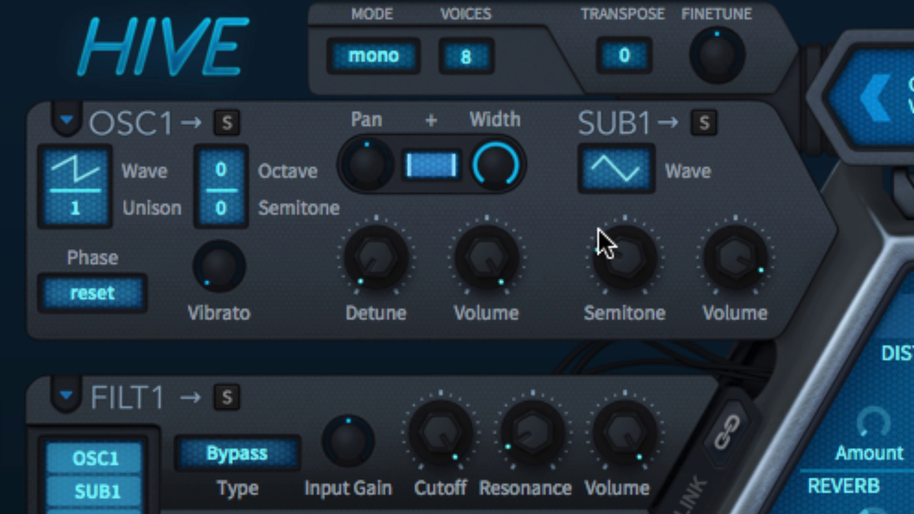
Solo Oscillator 1, try Sub 1 on like Osc then return it to Triangle, and set Osc 1 to Sine.
click(226, 124)
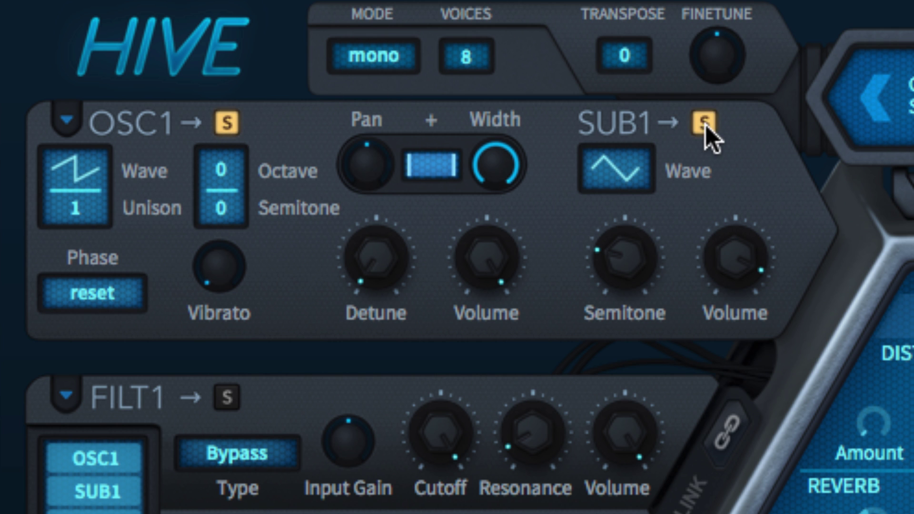
click(616, 167)
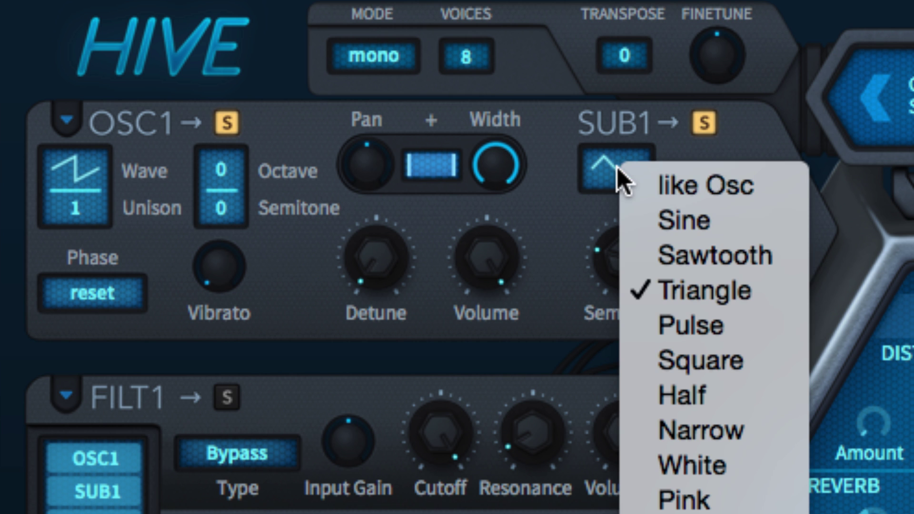
click(660, 176)
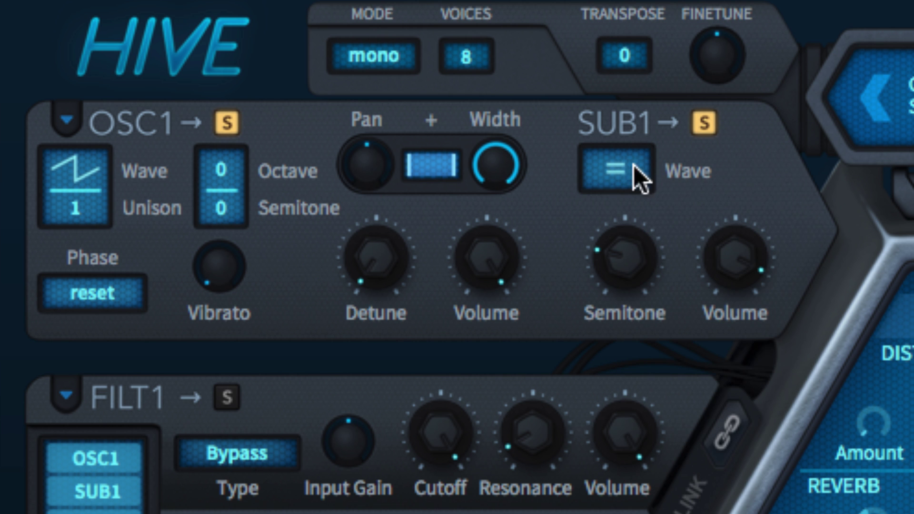
click(621, 160)
click(689, 274)
click(58, 157)
click(127, 177)
Unsolo Sub 1 and audition Oscillator 1's Sawtooth, Triangle and Square waves.
click(704, 123)
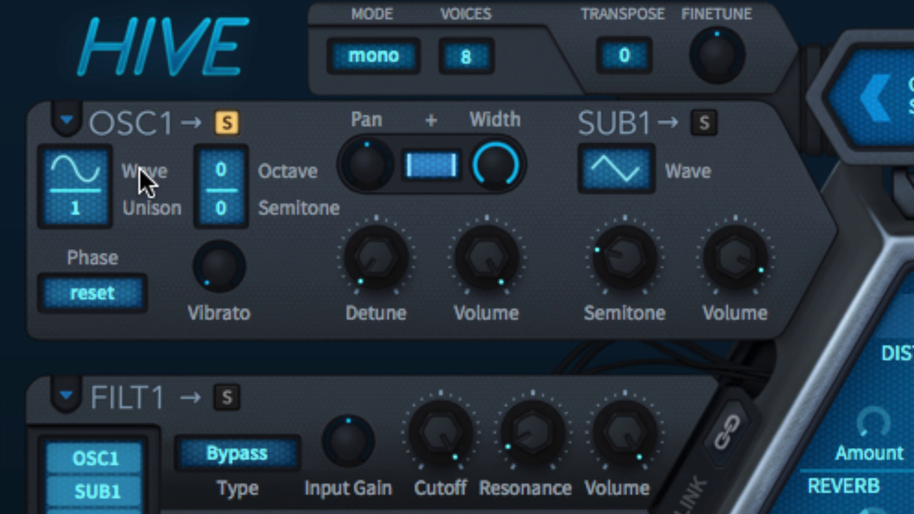
click(78, 177)
click(138, 228)
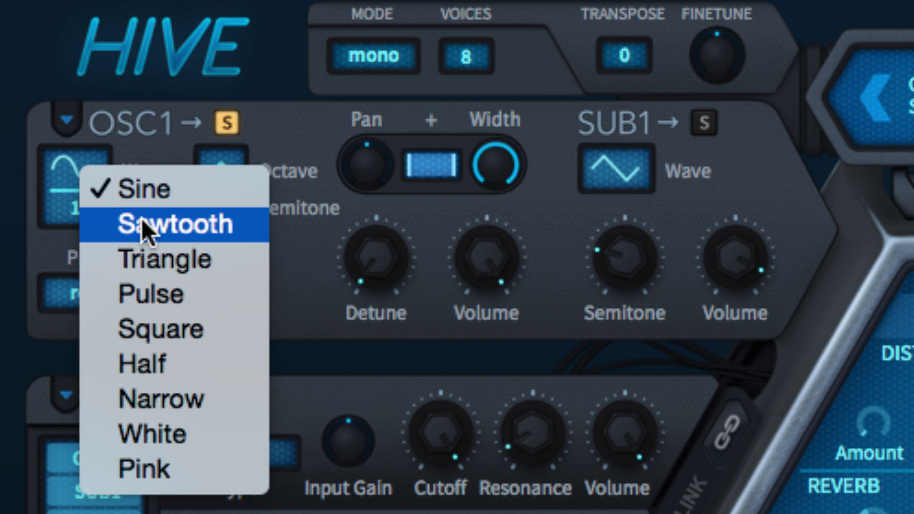
click(96, 180)
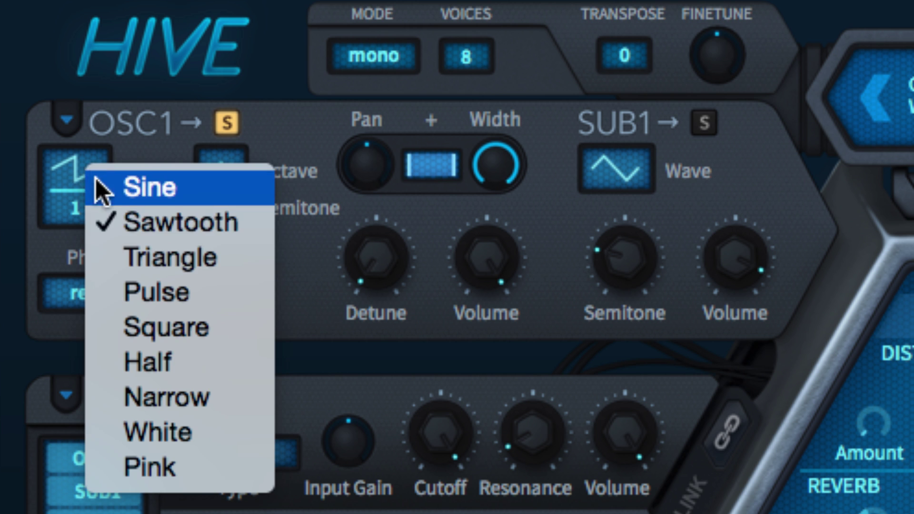
click(166, 261)
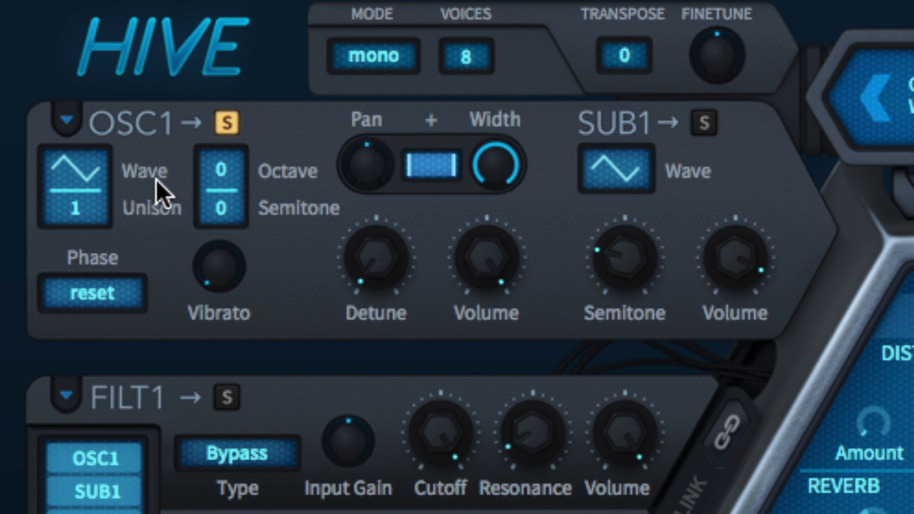
click(88, 172)
click(213, 327)
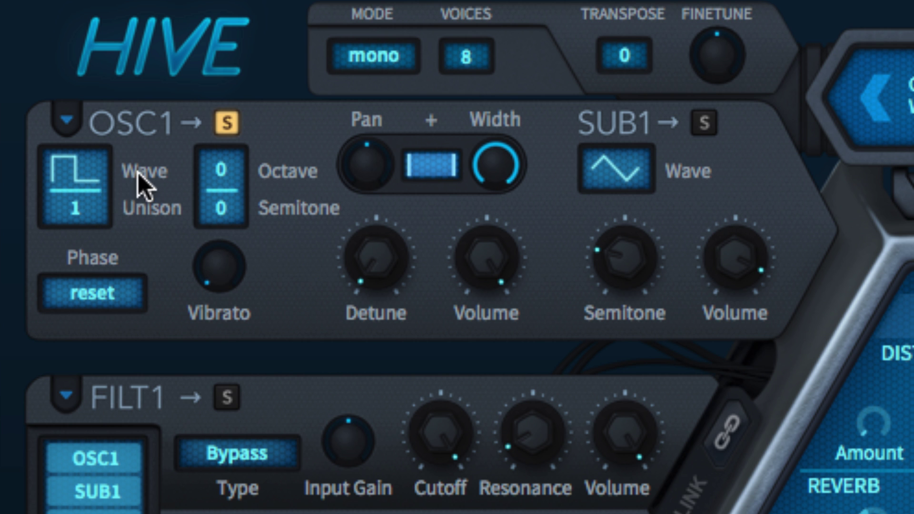
Try Pulse, Half and Narrow on Oscillator 1, finishing back on Pulse.
click(90, 170)
click(200, 297)
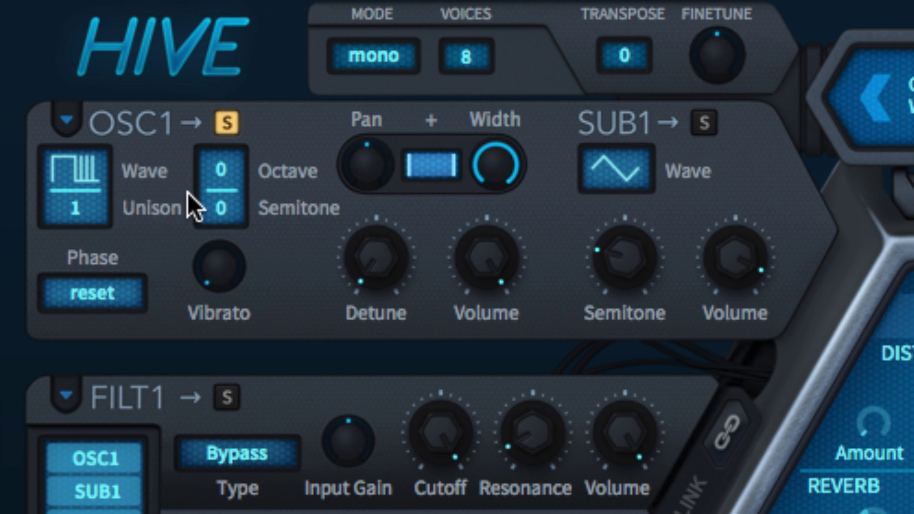
click(87, 169)
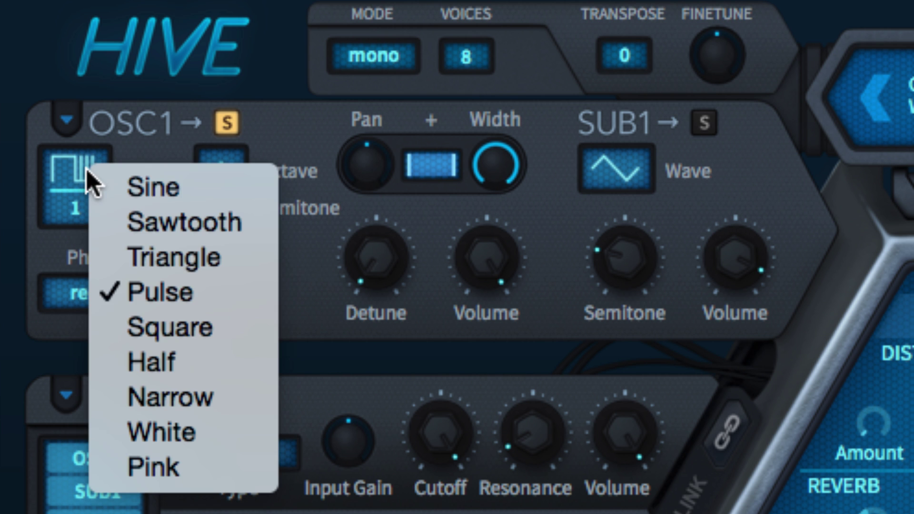
click(153, 355)
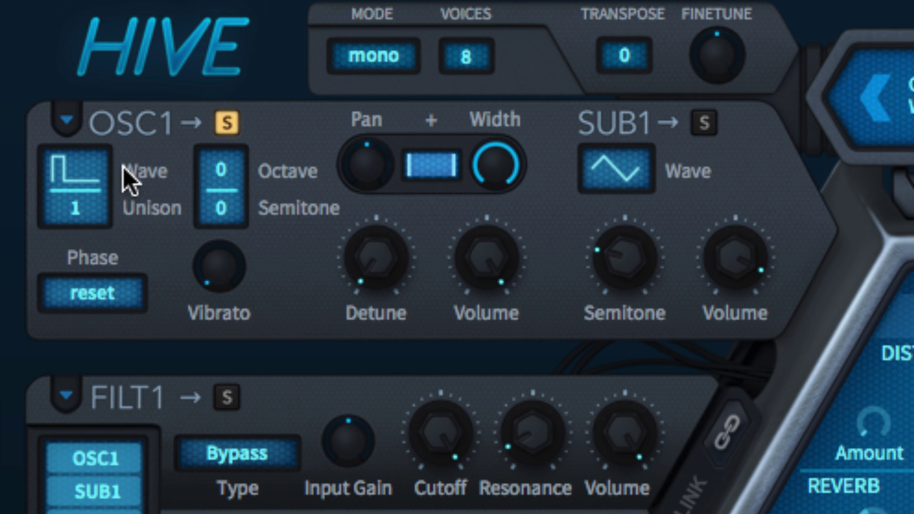
click(87, 170)
click(196, 400)
click(82, 167)
click(187, 285)
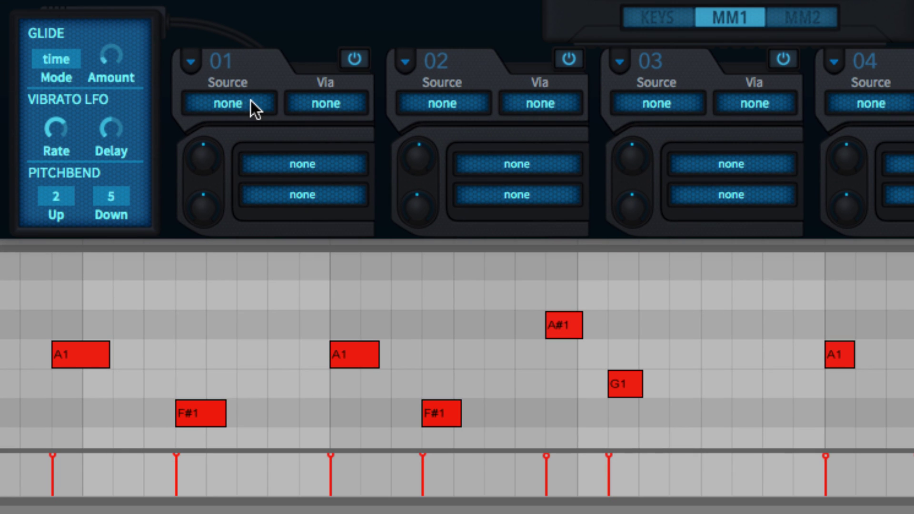
Route mod slot 01 to Osc1 PulseWidth with a Constant source, then switch the source to LFO1.
click(239, 102)
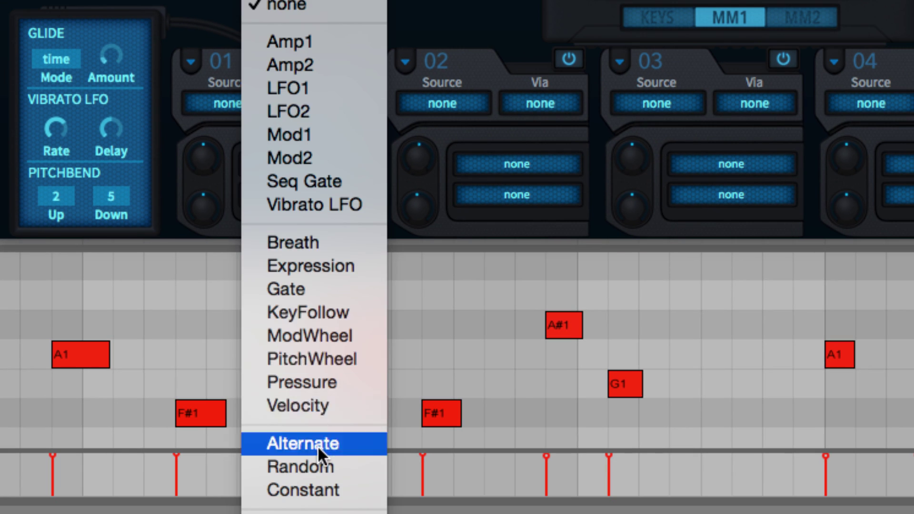
click(318, 488)
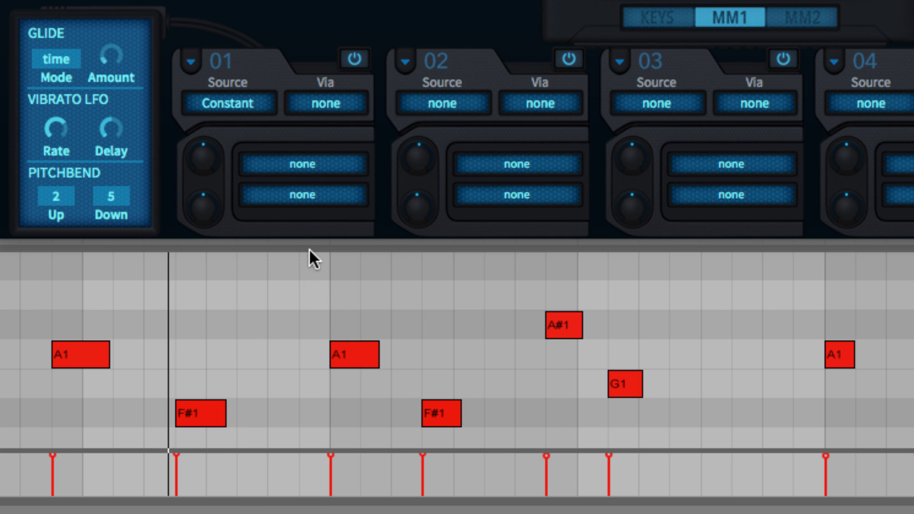
drag(315, 167, 26, 26)
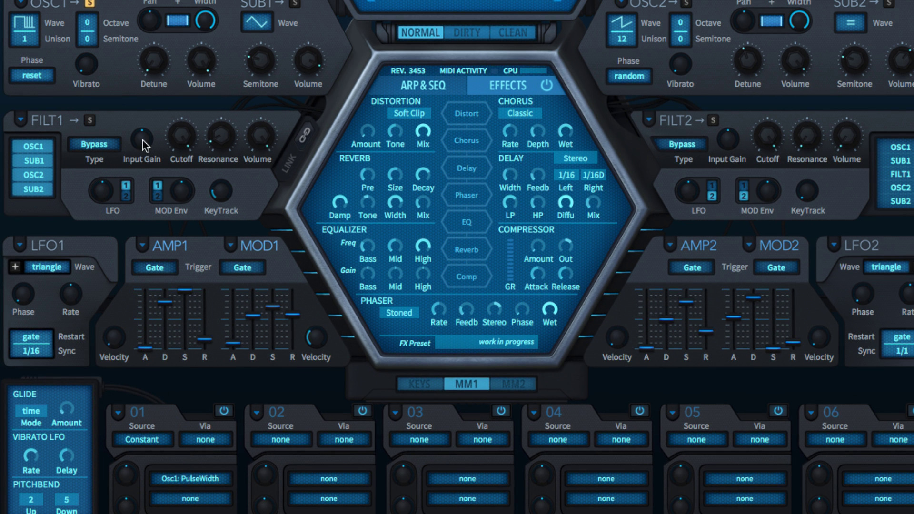
click(197, 479)
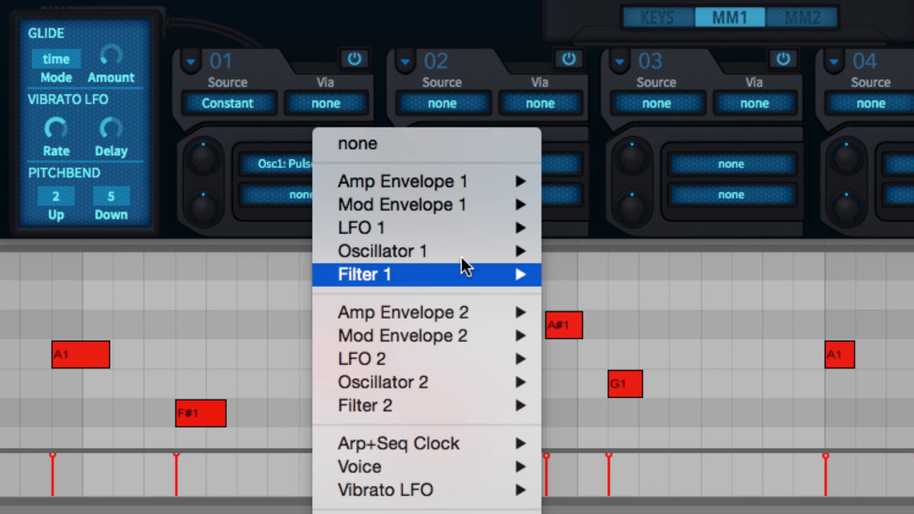
mouse_move(463, 253)
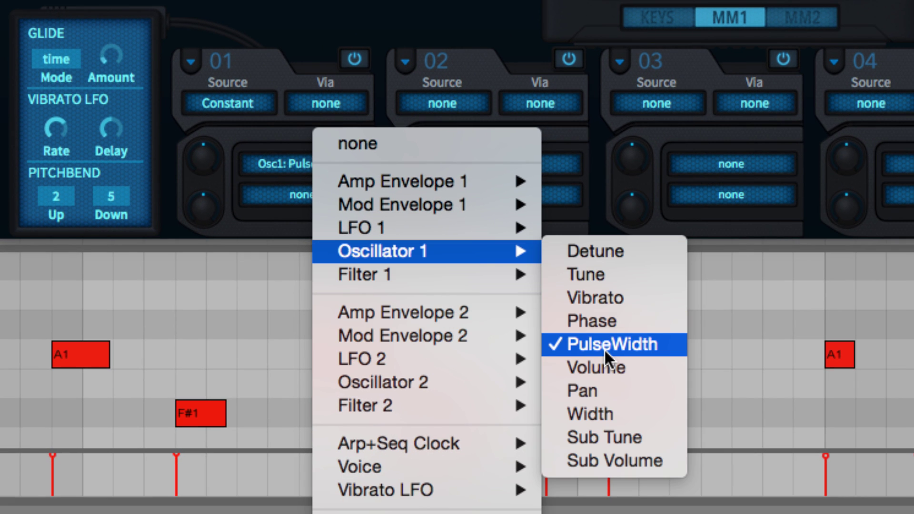
click(318, 129)
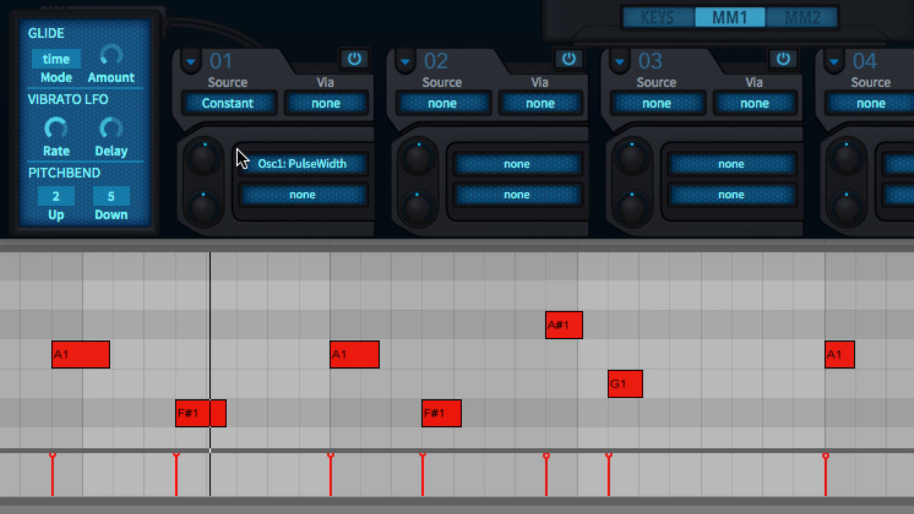
click(241, 108)
click(304, 87)
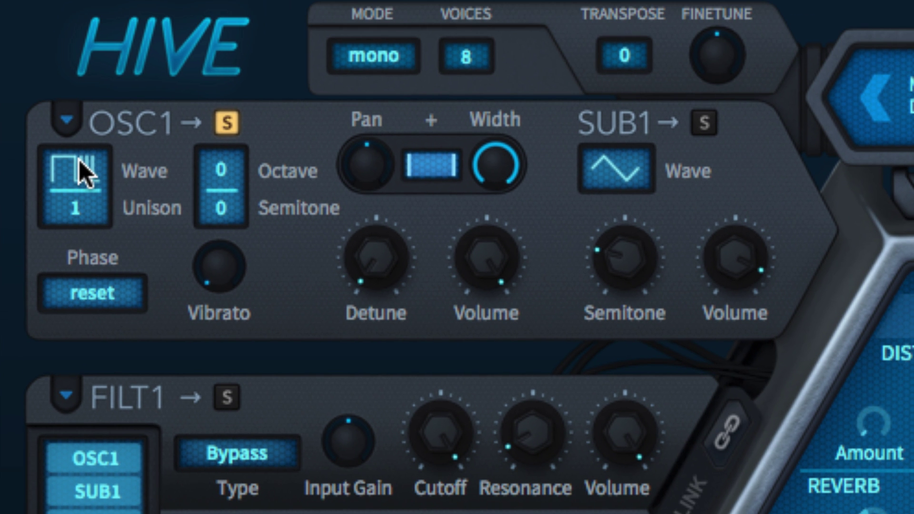
Switch Oscillator 1's waveform to White noise, then to Pink noise.
click(79, 160)
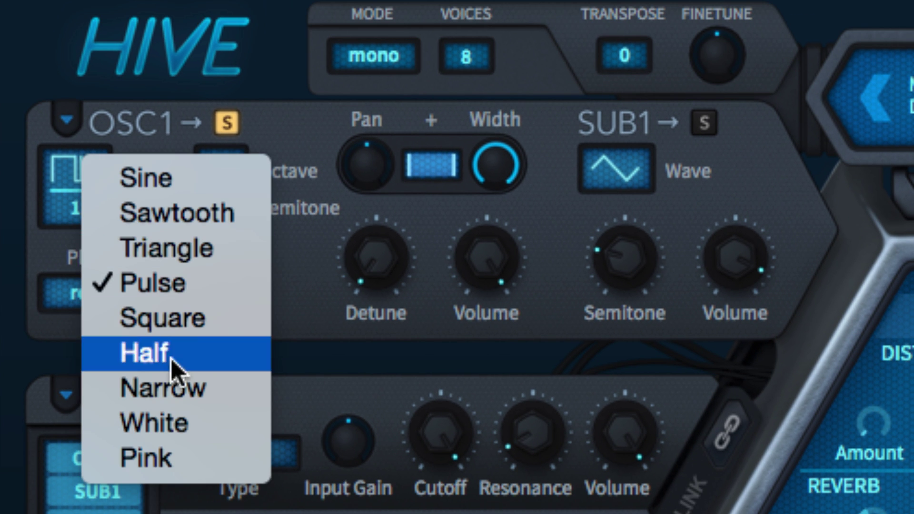
click(173, 423)
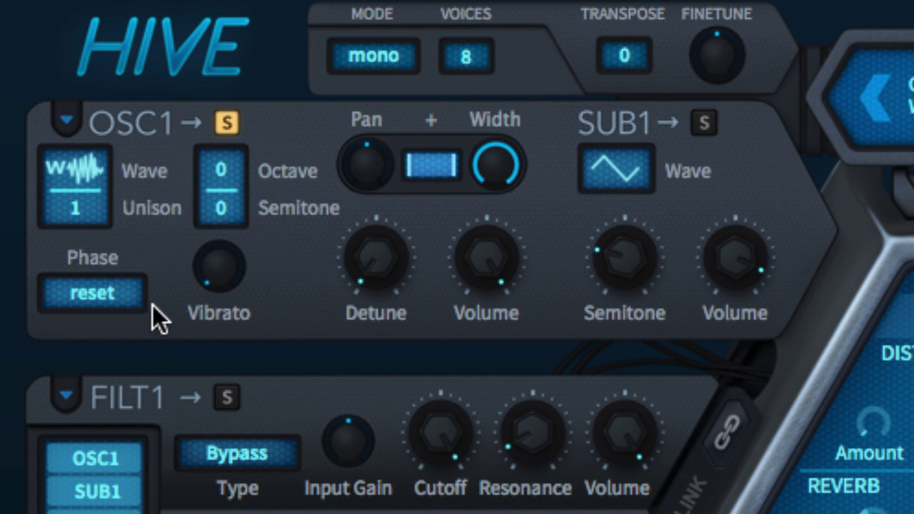
click(87, 170)
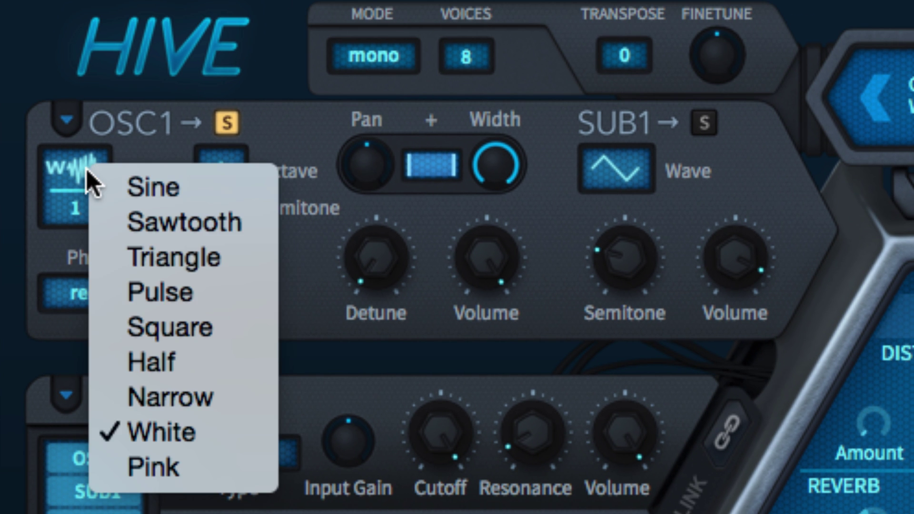
click(148, 465)
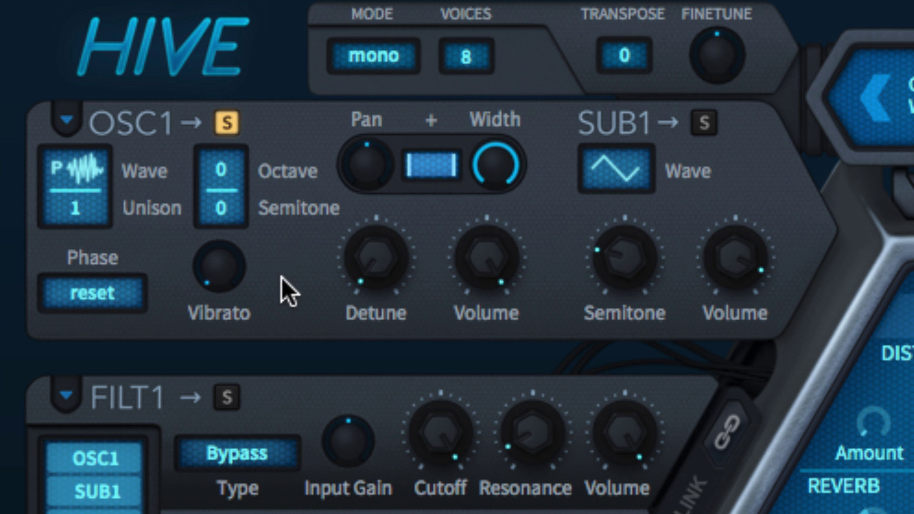
click(82, 170)
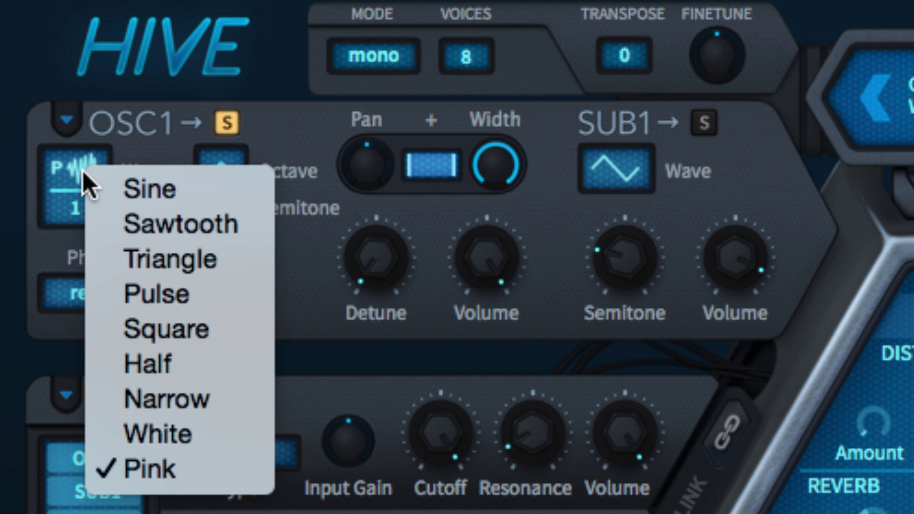
click(126, 193)
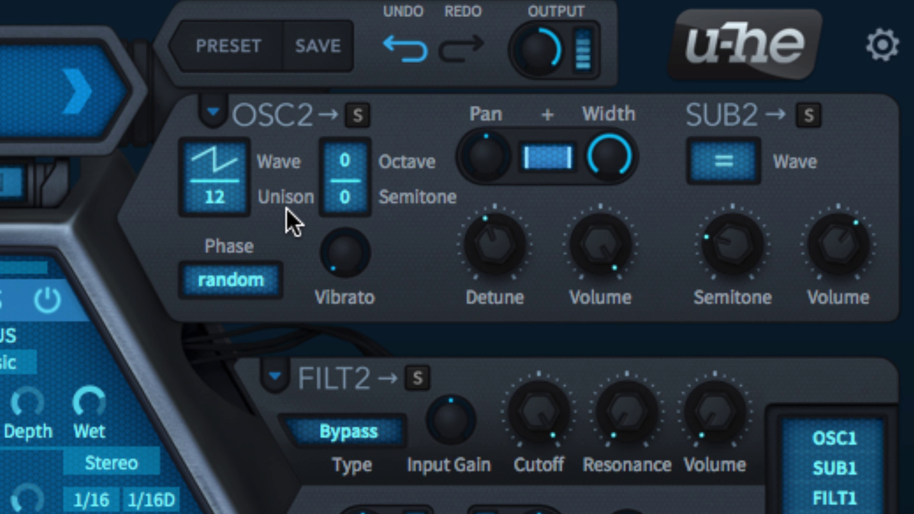
Solo Oscillator 2 and step its unison through 1, 2, 6 and finally 16 voices.
click(358, 117)
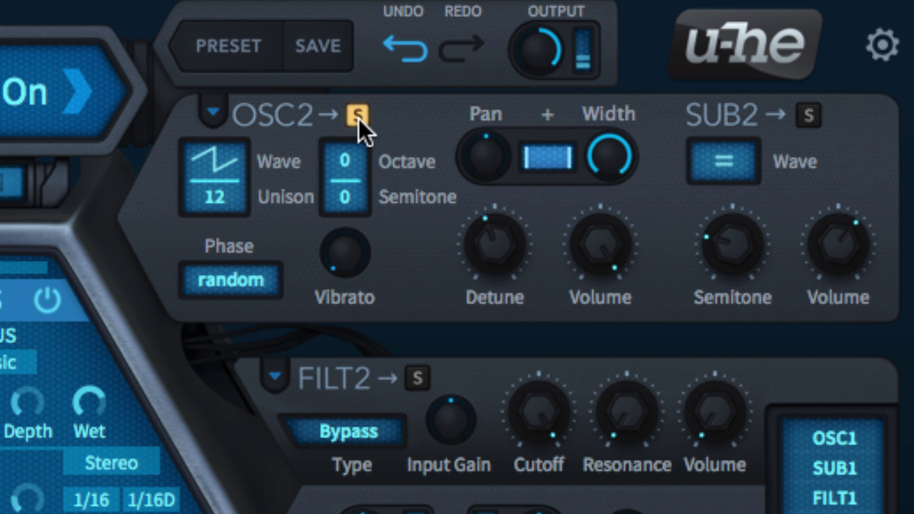
click(227, 204)
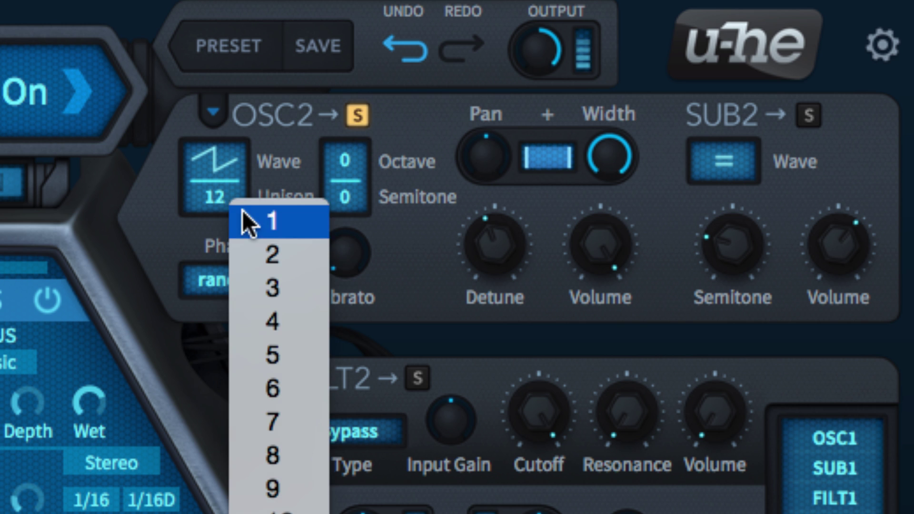
click(242, 212)
click(224, 204)
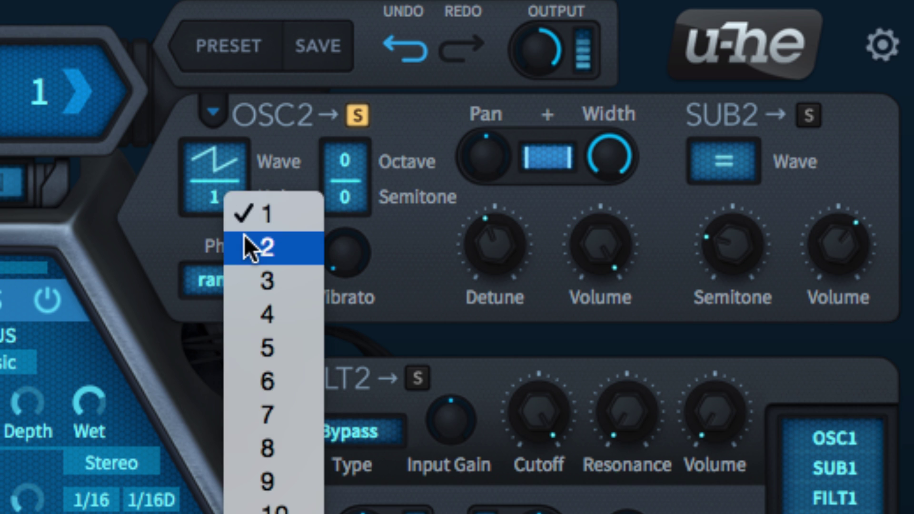
click(245, 236)
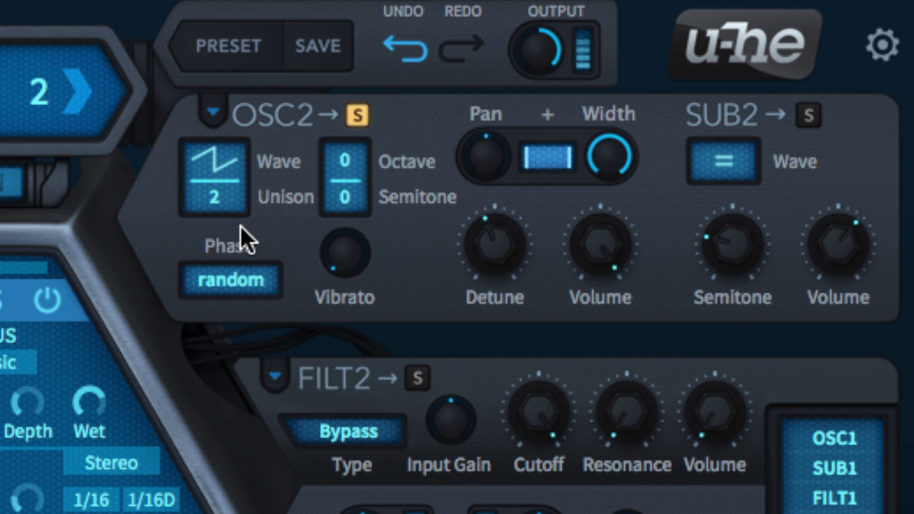
click(220, 201)
click(241, 393)
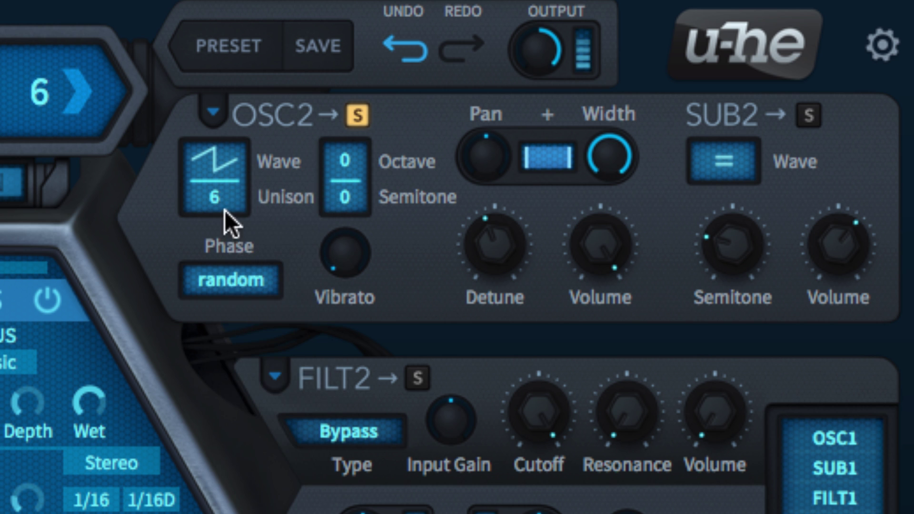
click(222, 206)
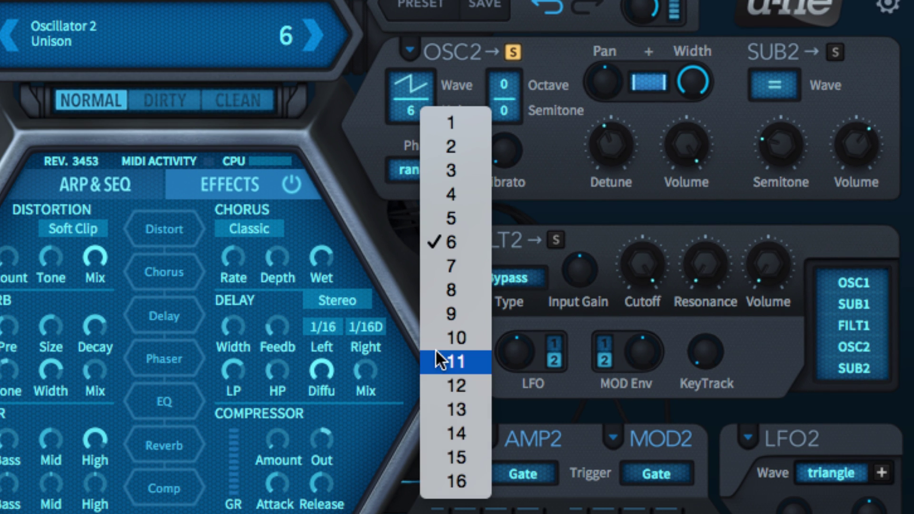
click(478, 477)
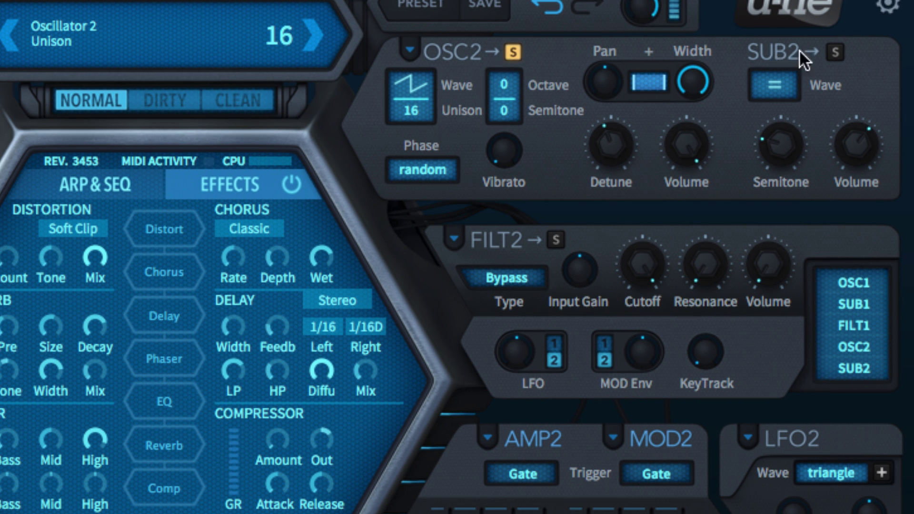
Solo Sub 2 alone, audition its Sine and Pulse waves, then return it to like Osc.
click(833, 51)
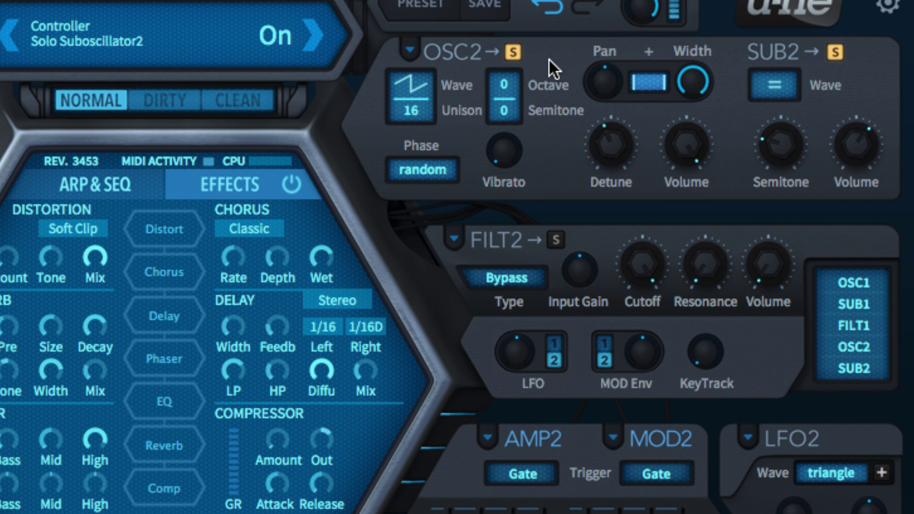
click(510, 49)
click(773, 85)
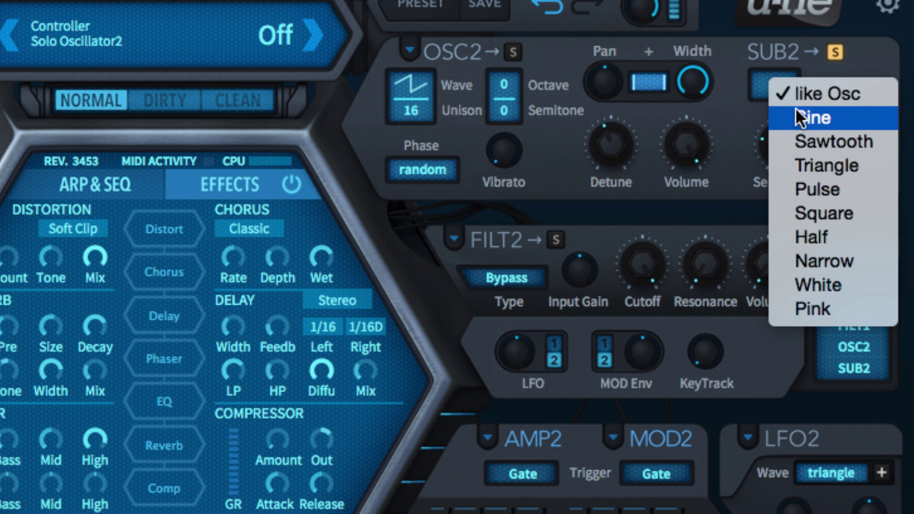
click(799, 113)
click(776, 84)
click(814, 179)
click(780, 78)
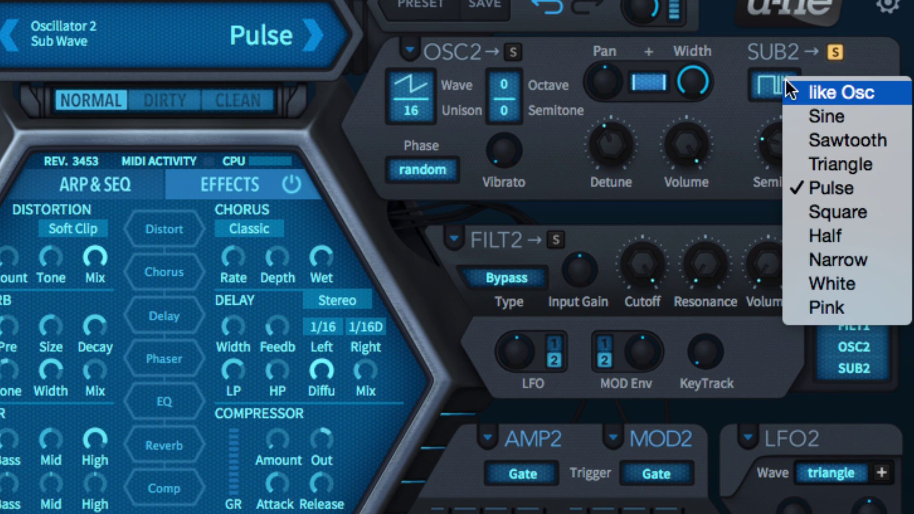
click(815, 91)
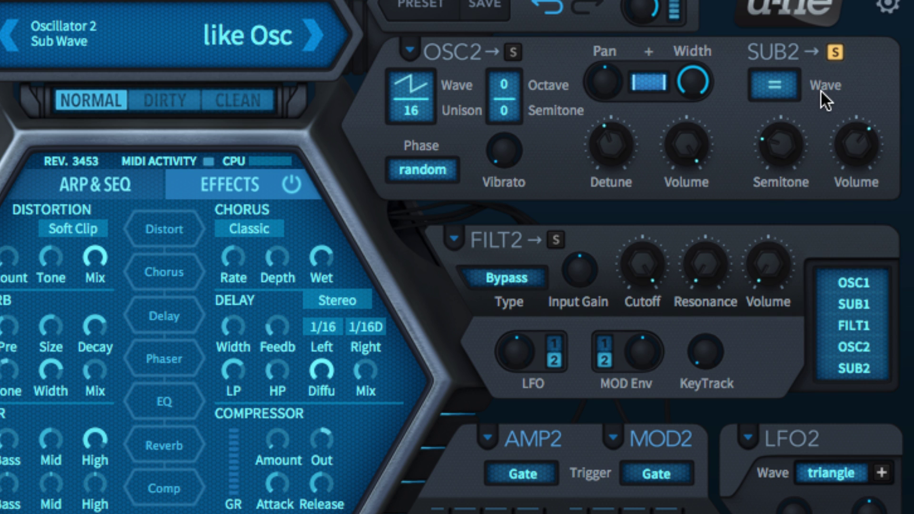
Re-solo Oscillator 2, unsolo Sub 2, and raise Oscillator 2's detune to 72.
click(513, 52)
click(832, 51)
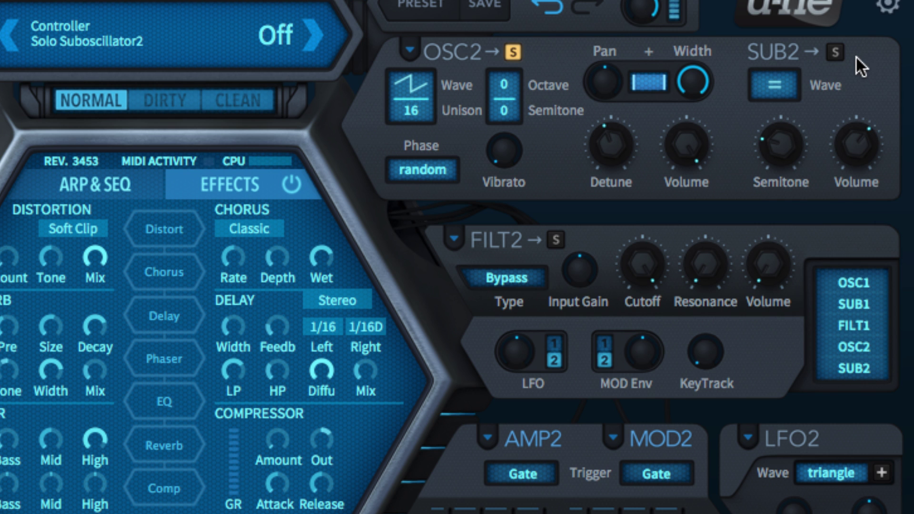
scroll(611, 147, up, 3)
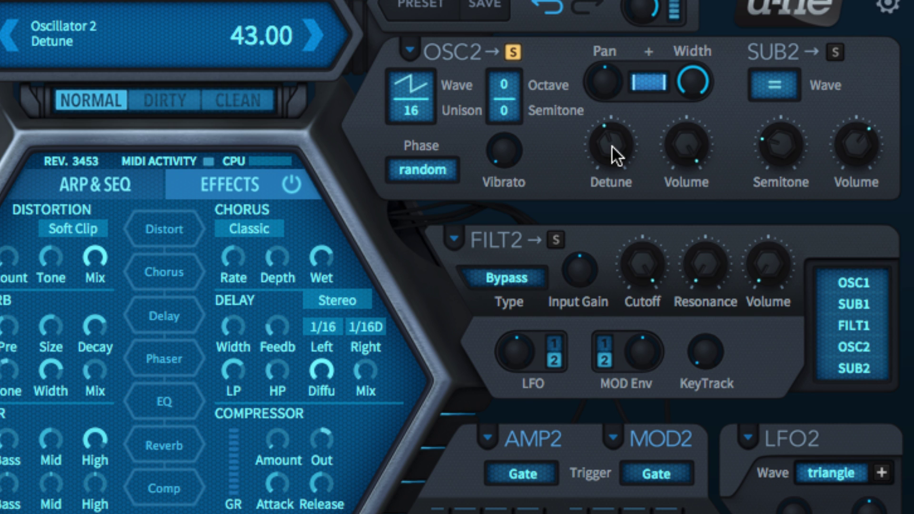
drag(612, 141, 648, 8)
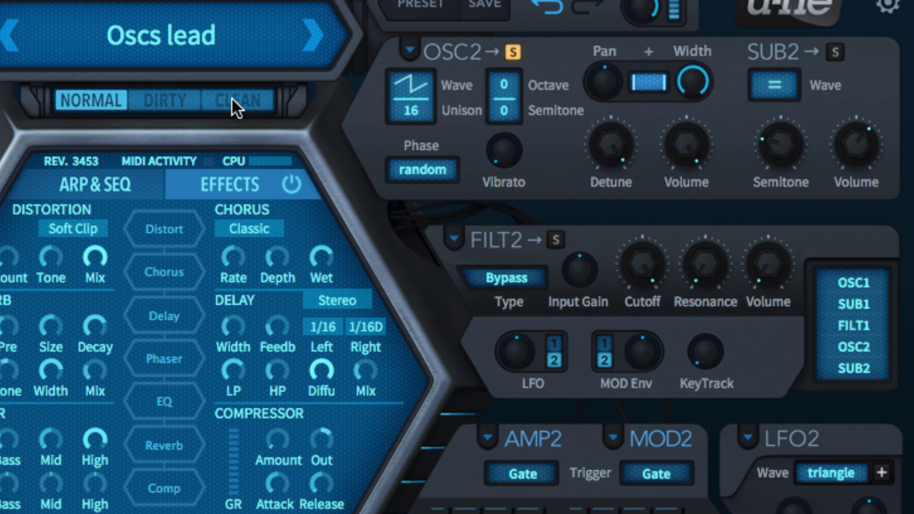
Audition Dirty and Clean engine modes, settle on Normal, and unsolo Oscillator 2.
click(168, 99)
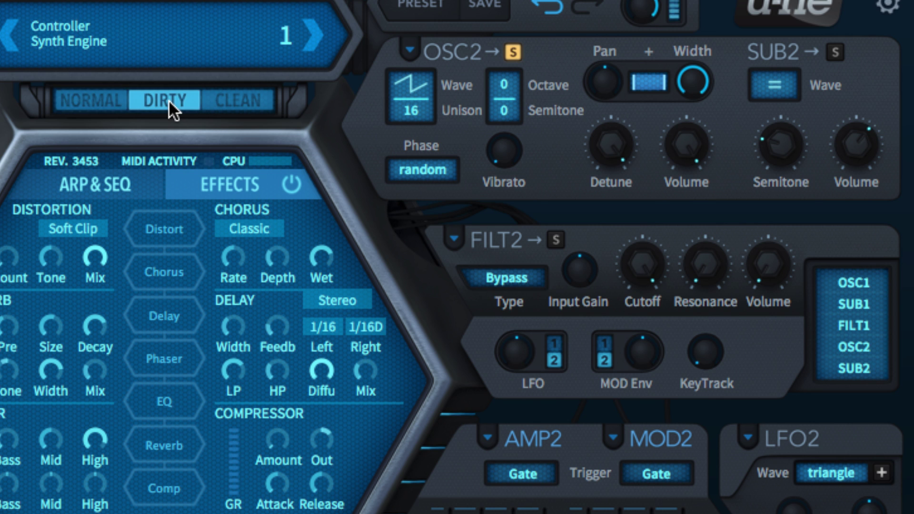
click(226, 102)
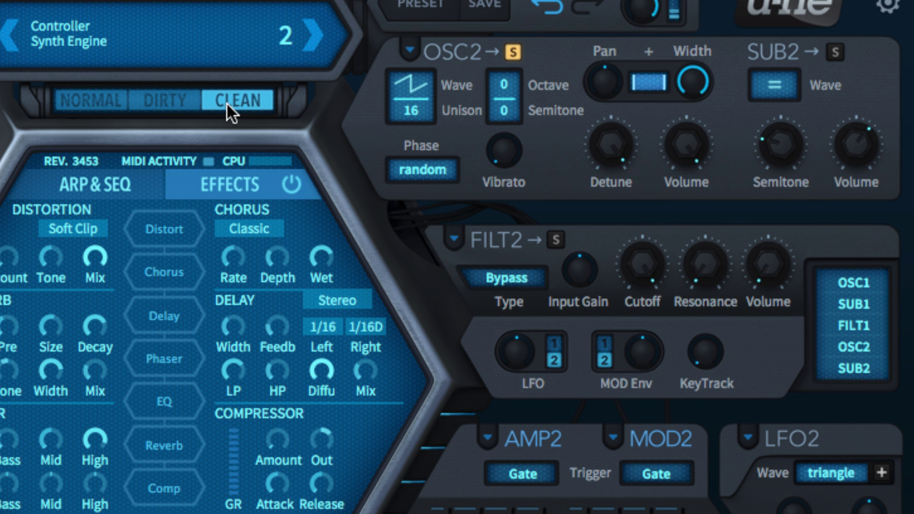
click(100, 102)
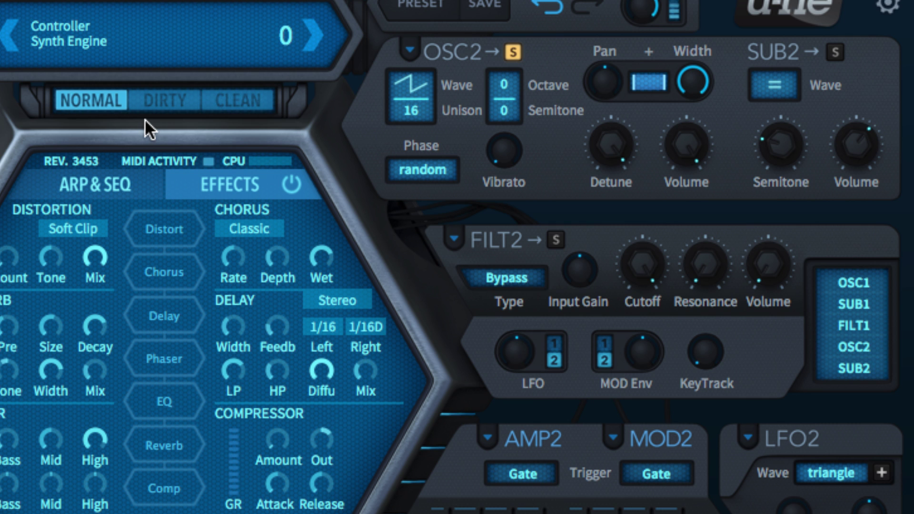
click(513, 51)
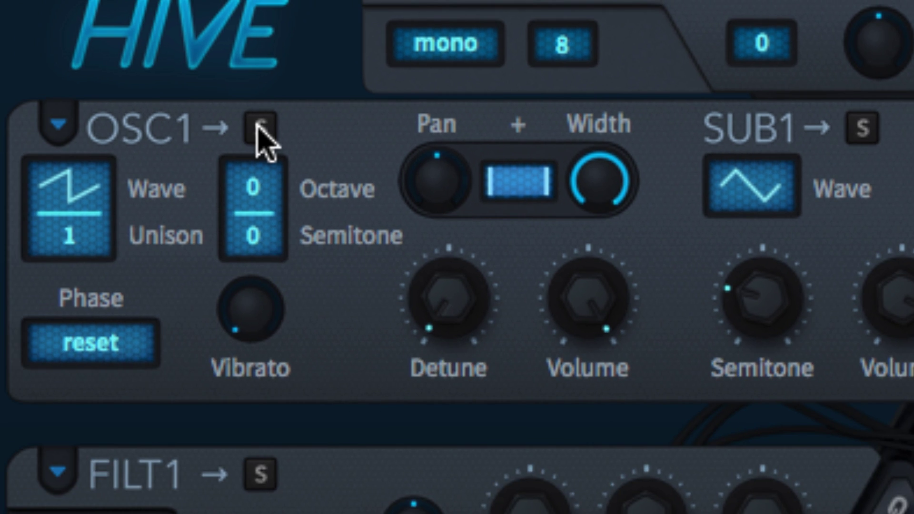
Solo Oscillator 1 and try octaves 1, 2, -1 and -2 before returning to 0.
click(259, 130)
click(257, 187)
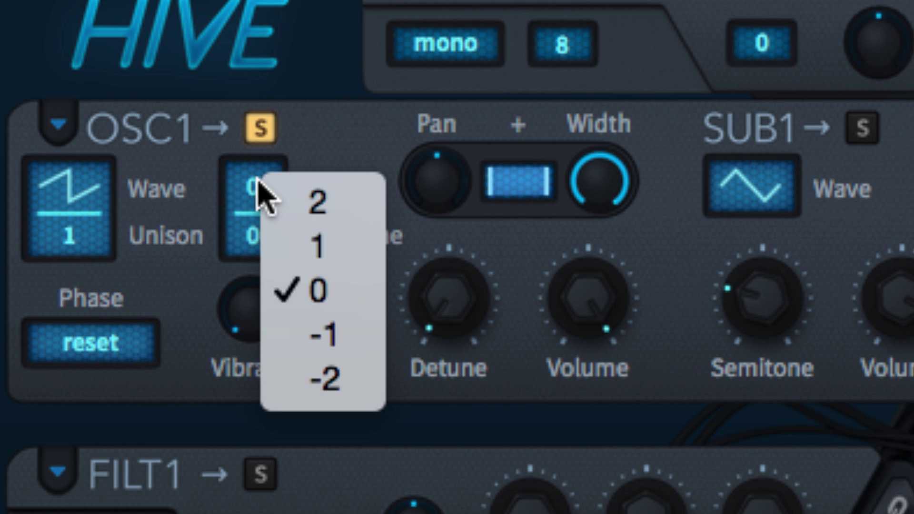
click(296, 244)
click(271, 198)
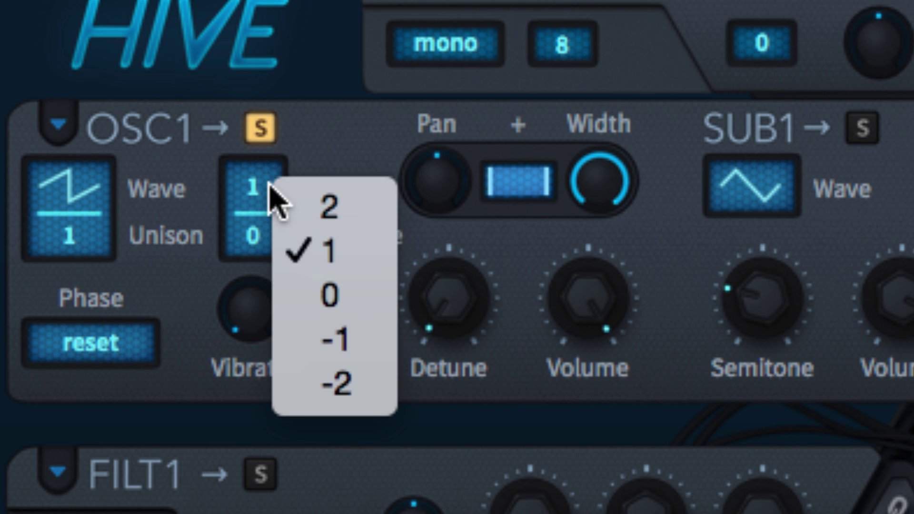
click(314, 202)
click(265, 204)
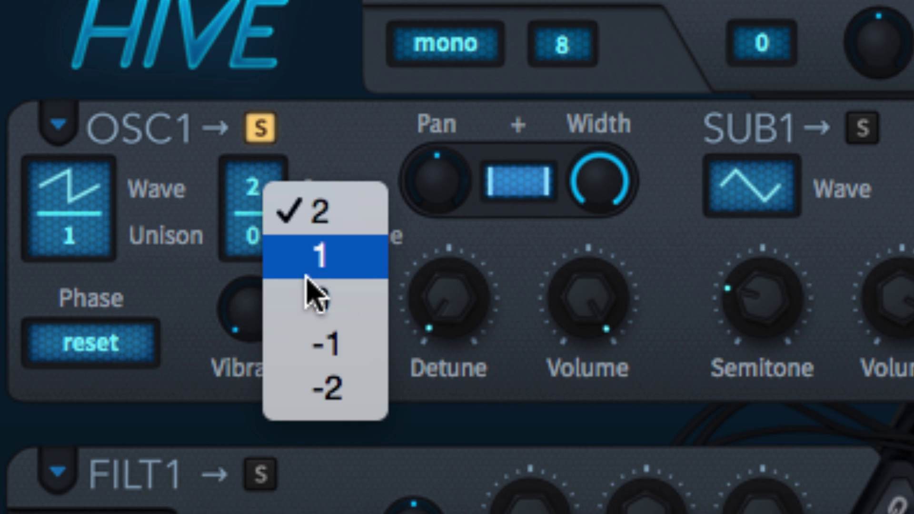
click(314, 347)
click(262, 200)
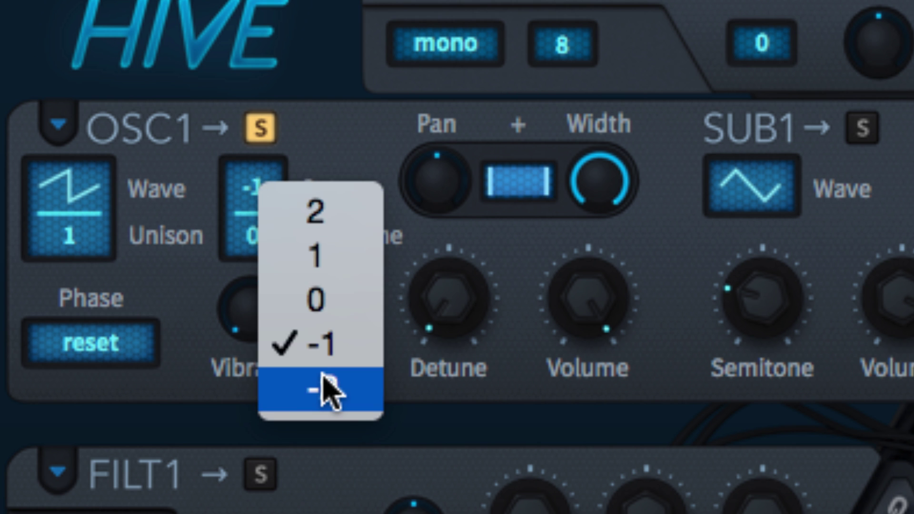
click(327, 387)
click(257, 188)
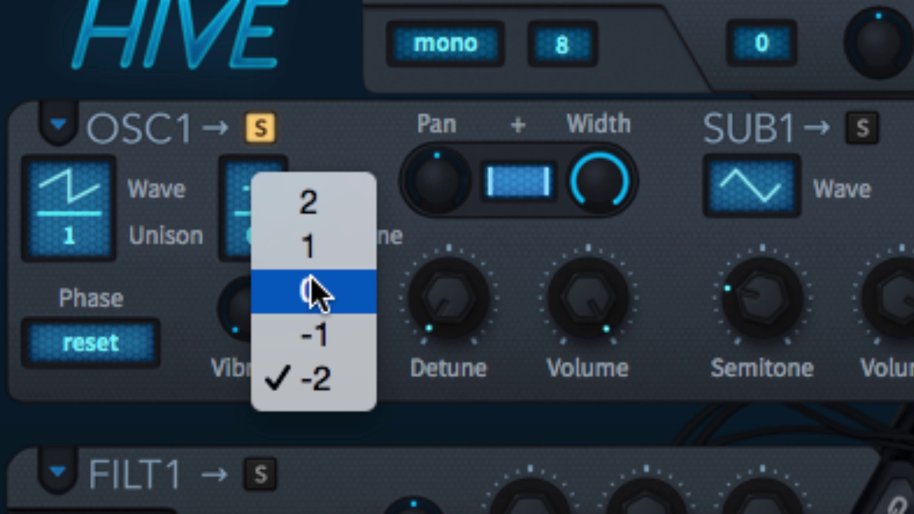
click(312, 290)
Solo Sub 1, drop its tuning to -22 semitones, and raise Oscillator 1's detune.
click(862, 127)
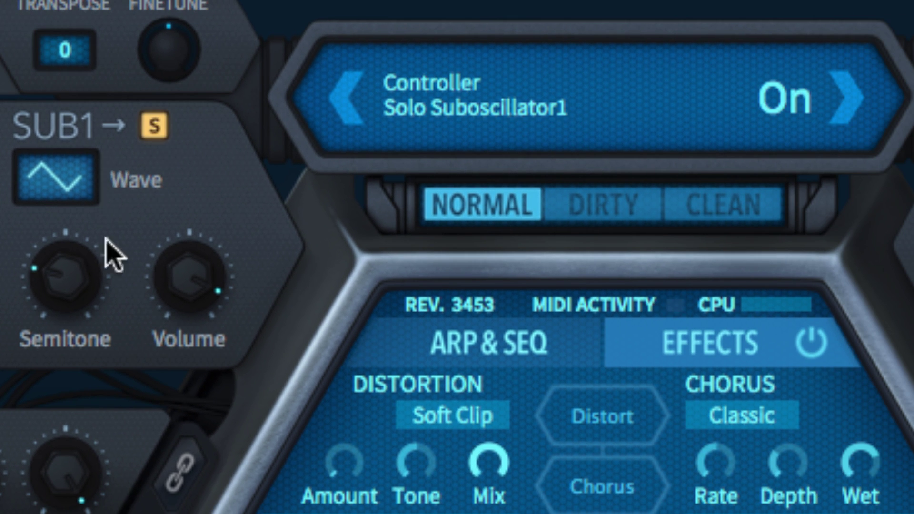
mouse_move(72, 279)
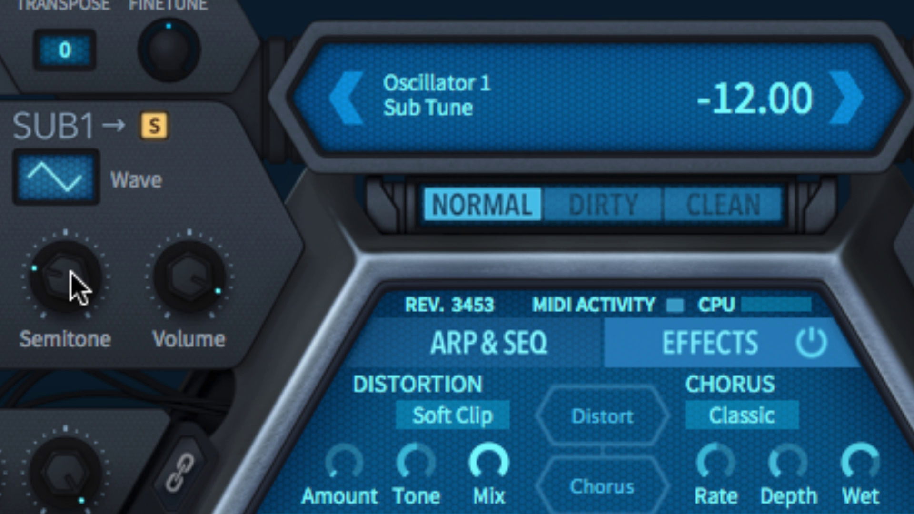
drag(67, 284, 90, 62)
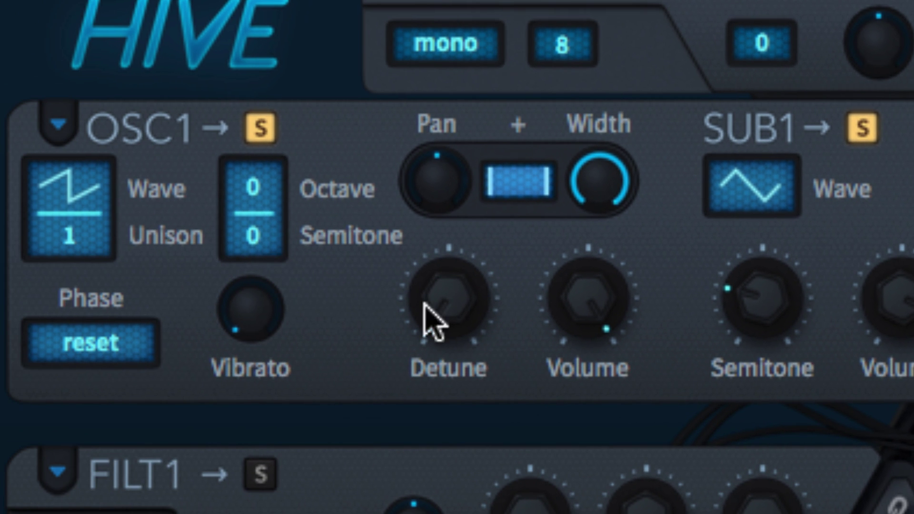
drag(464, 301, 528, 511)
Route a Constant source in mod slot 01 to Osc2 Tune and raise the modulation amount.
click(315, 127)
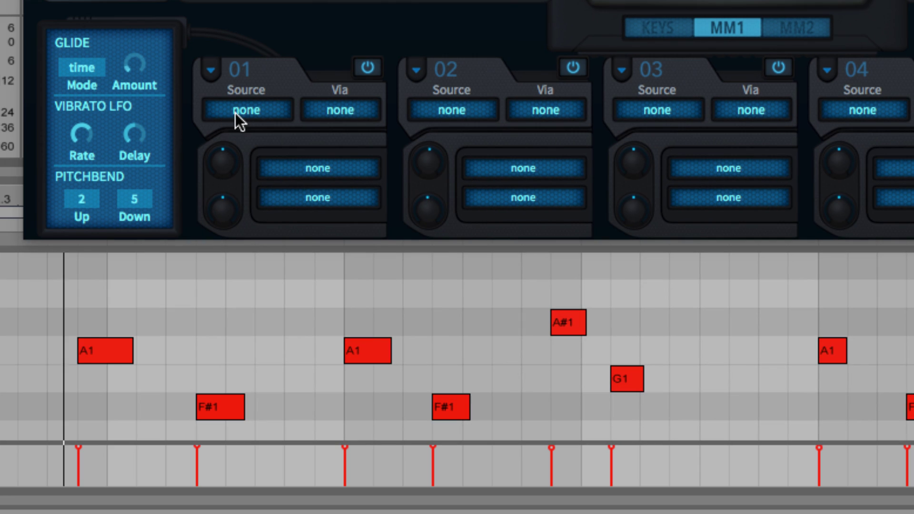
click(241, 112)
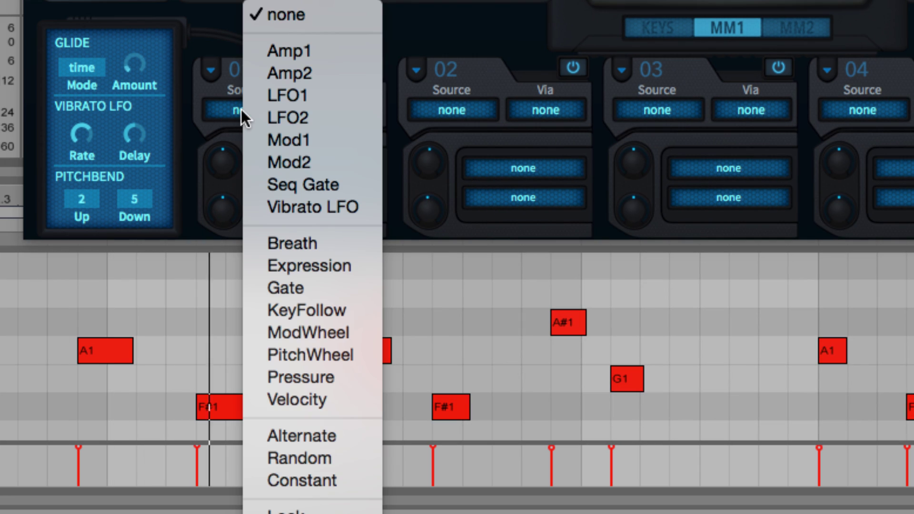
click(352, 483)
drag(317, 167, 535, 108)
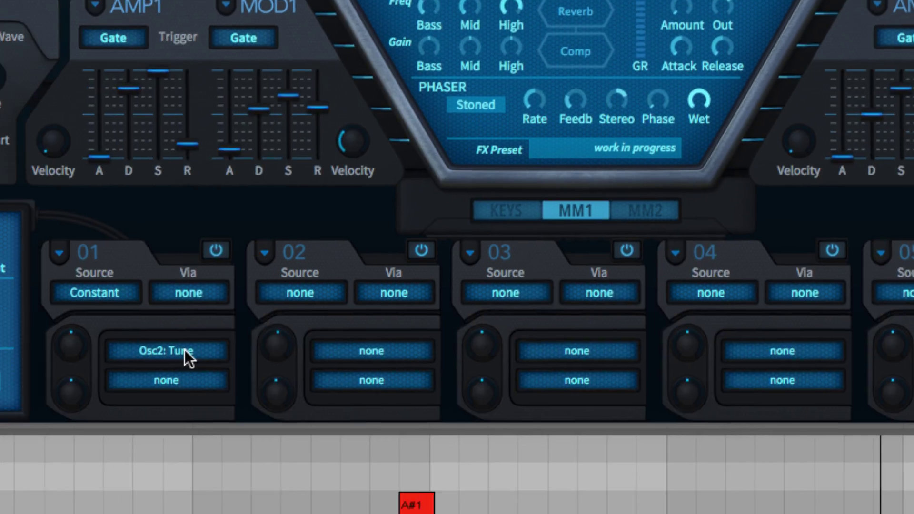
click(346, 167)
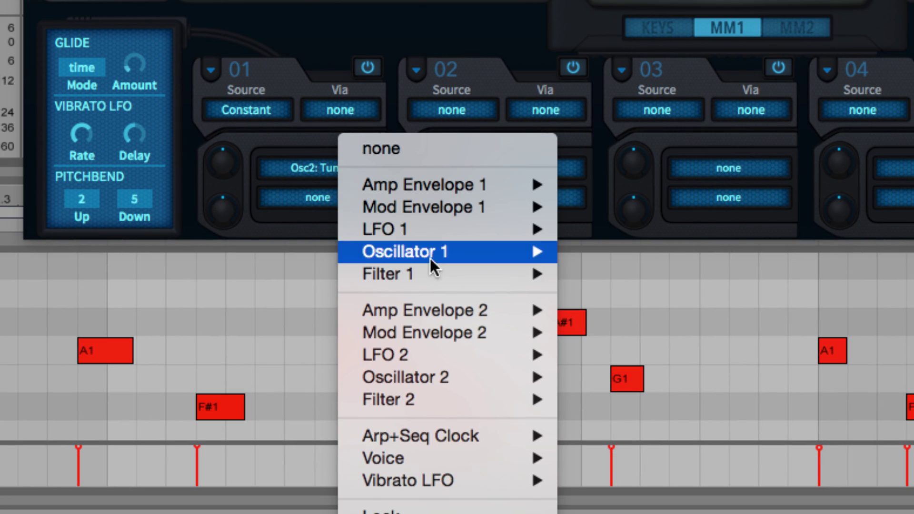
mouse_move(460, 375)
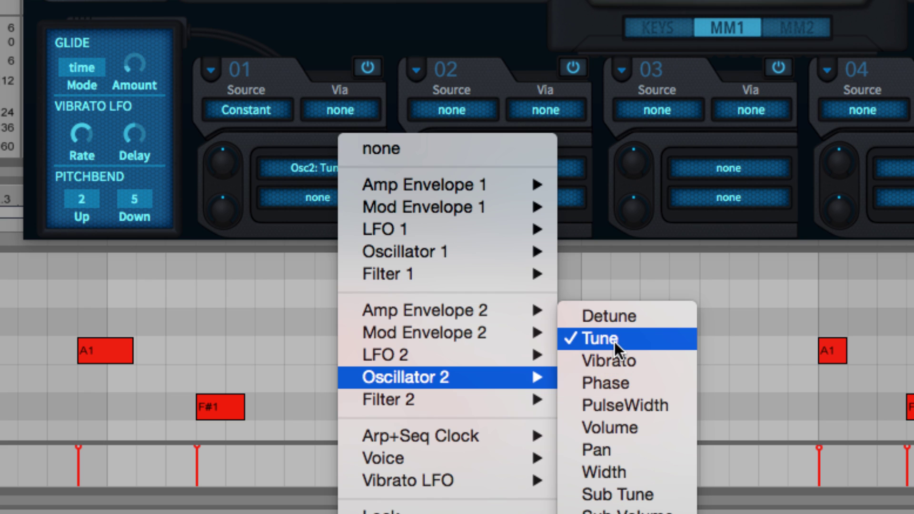
key(Escape)
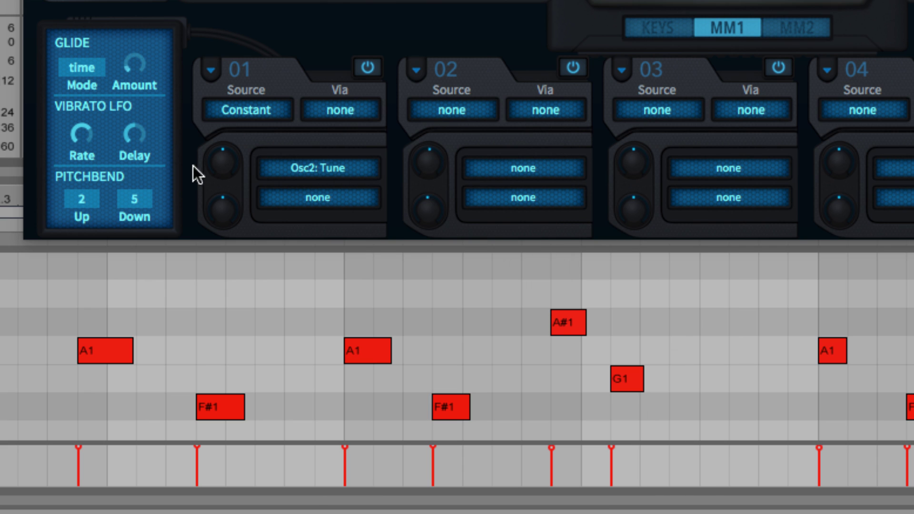
mouse_move(218, 151)
mouse_down()
mouse_move(220, 122)
mouse_move(226, 218)
mouse_move(239, 138)
mouse_move(223, 164)
mouse_up()
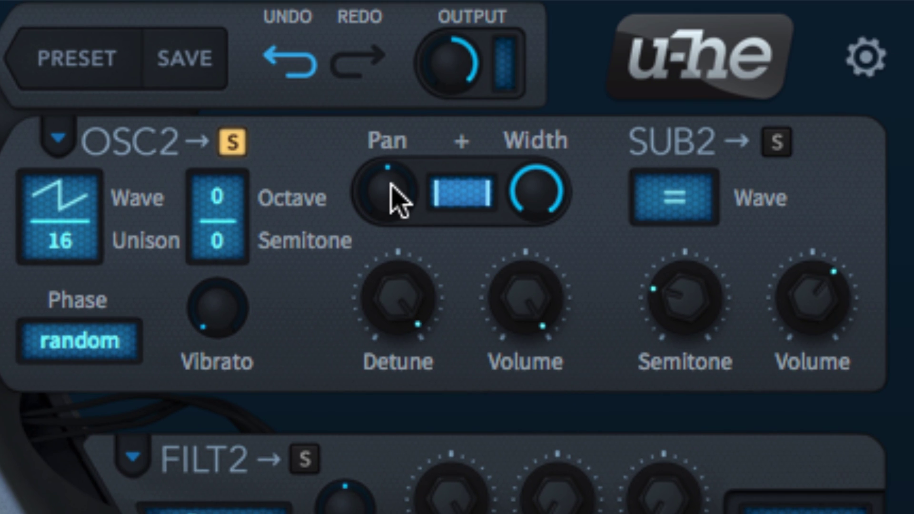
Solo Sub 2 too, then try Oscillator 2's pan and width, ending centred at full width.
click(781, 141)
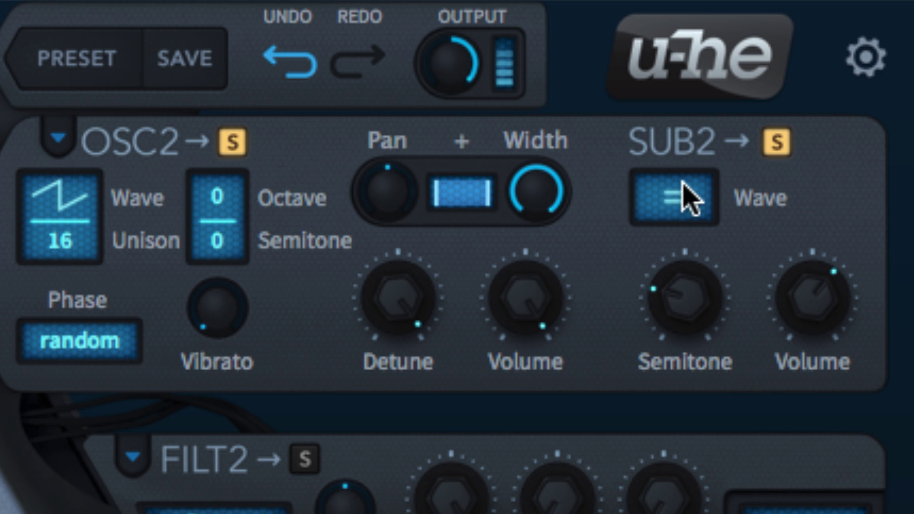
drag(387, 204, 413, 124)
drag(521, 190, 520, 513)
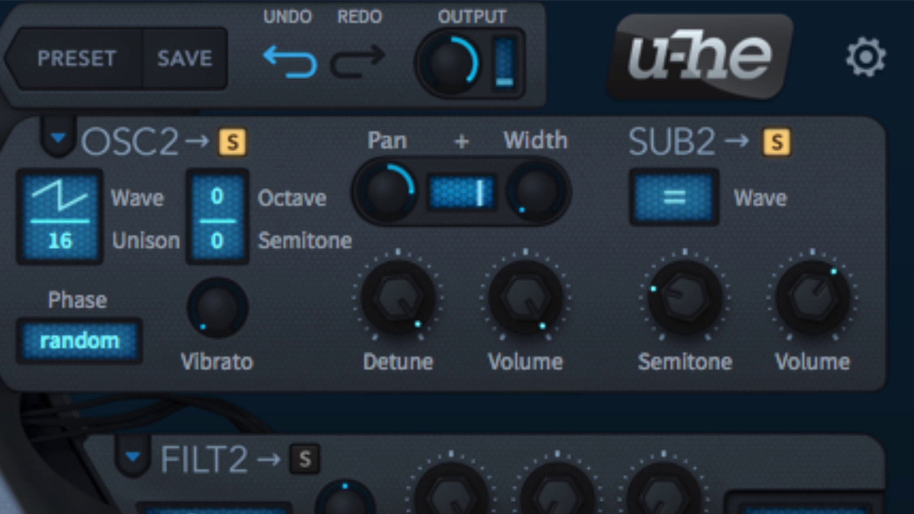
drag(380, 204, 377, 348)
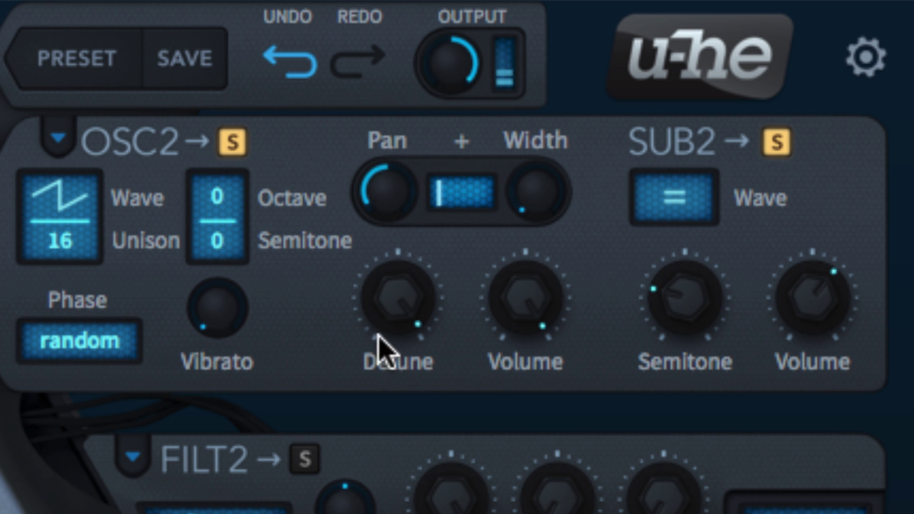
double_click(395, 200)
drag(547, 194, 578, 0)
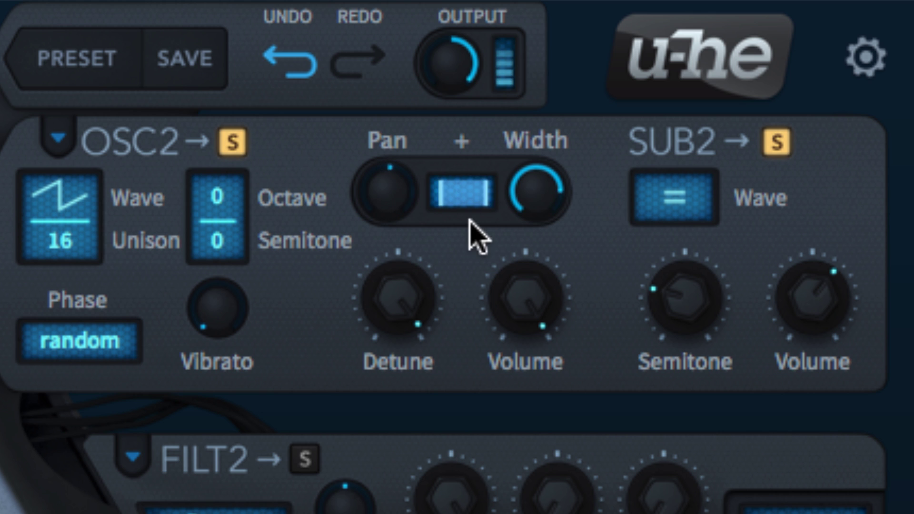
drag(473, 177, 478, 106)
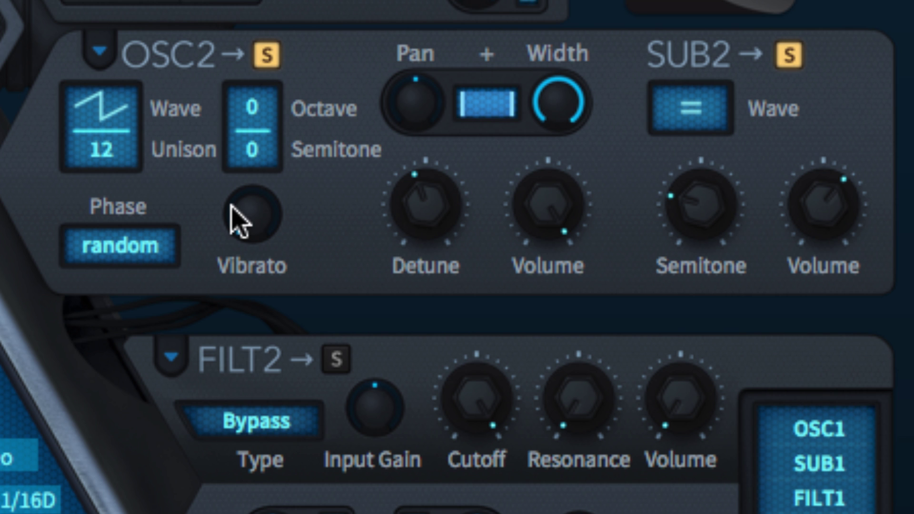
Try Oscillator 2's reset and random phase modes before settling on flow.
click(135, 237)
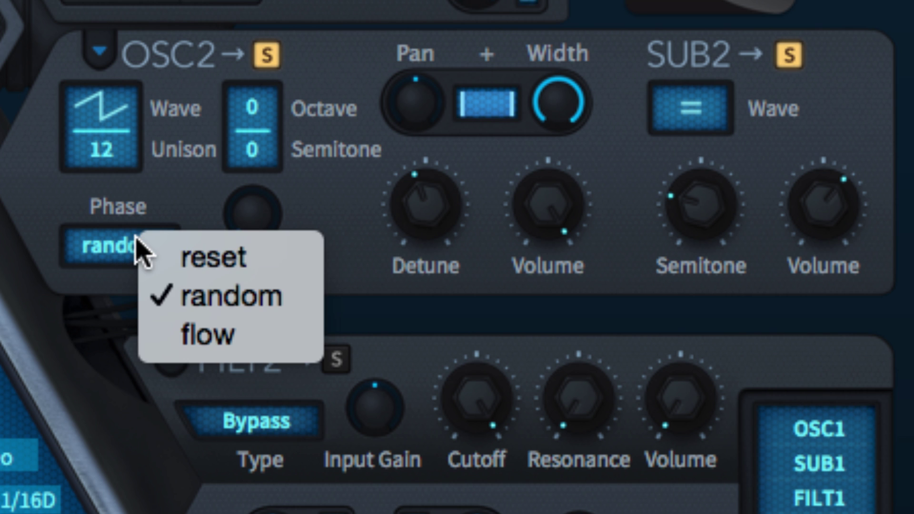
click(203, 259)
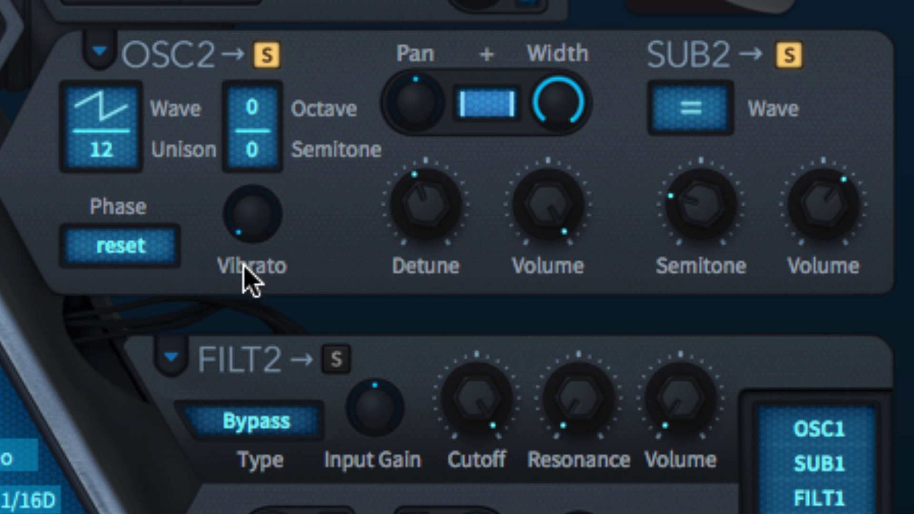
click(138, 248)
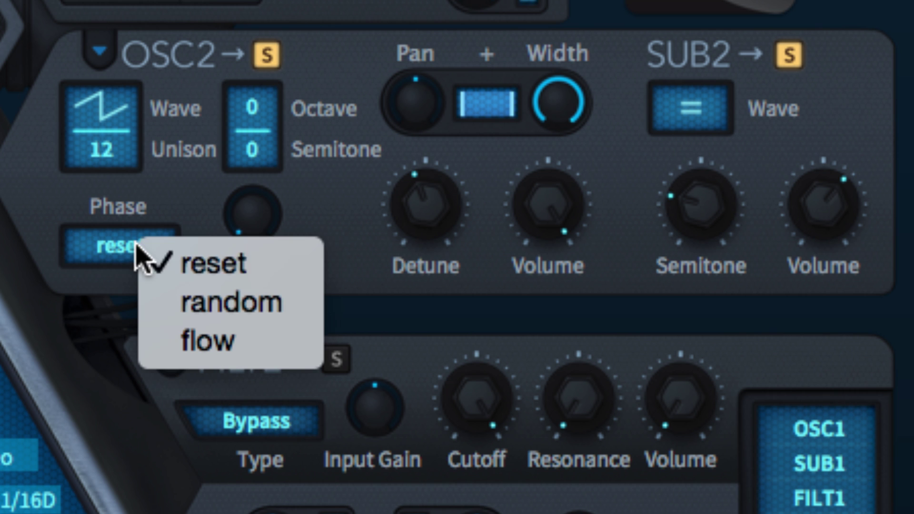
click(178, 304)
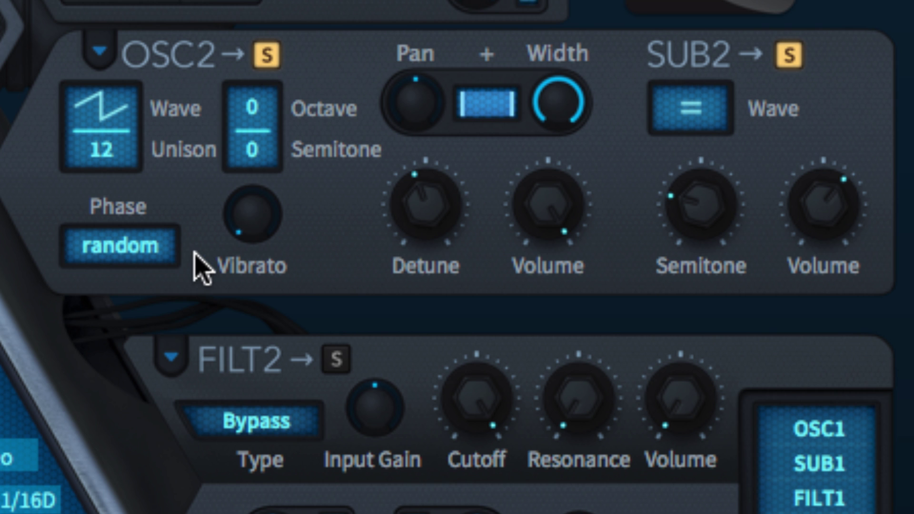
click(151, 249)
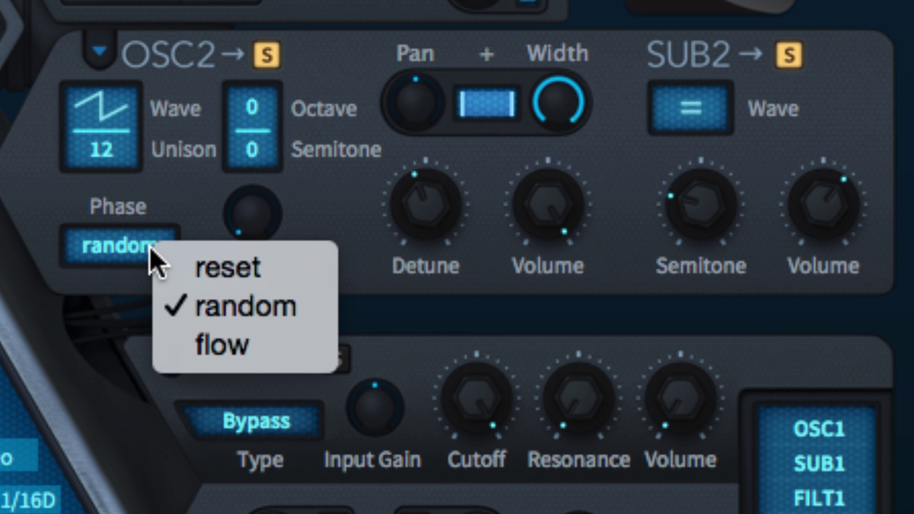
click(210, 347)
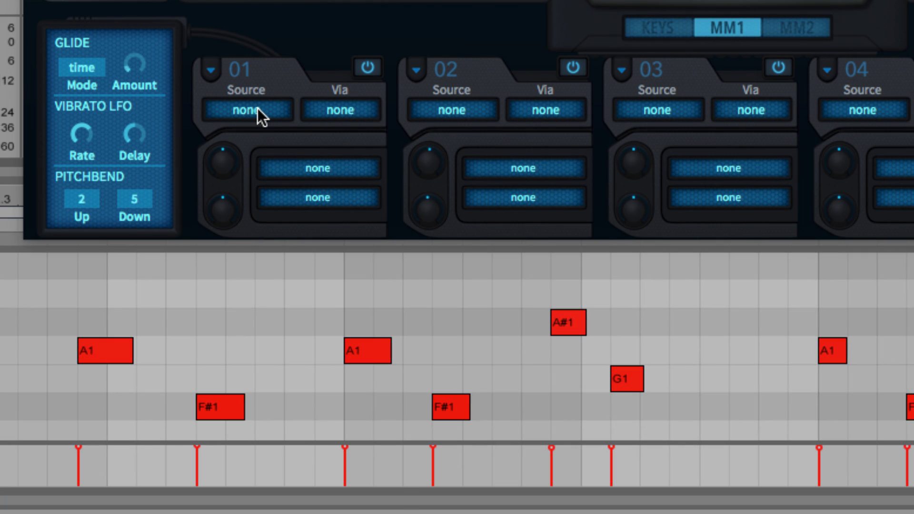
Route a Constant source in slot 01 to Oscillator 2 Phase with a negative amount.
click(258, 110)
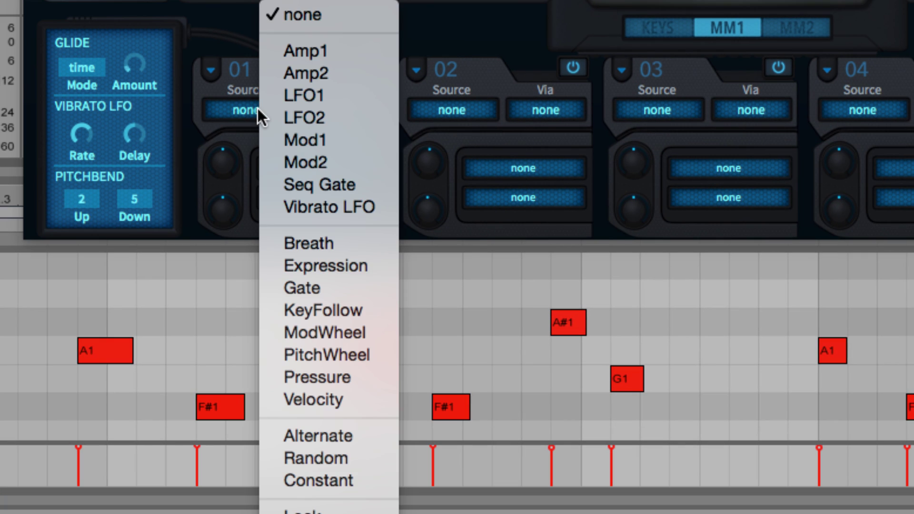
click(326, 480)
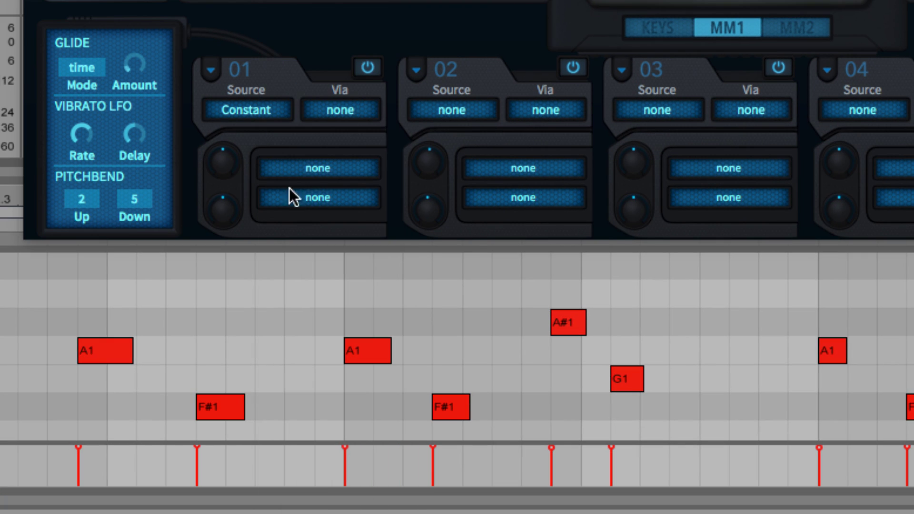
click(313, 167)
mouse_move(451, 377)
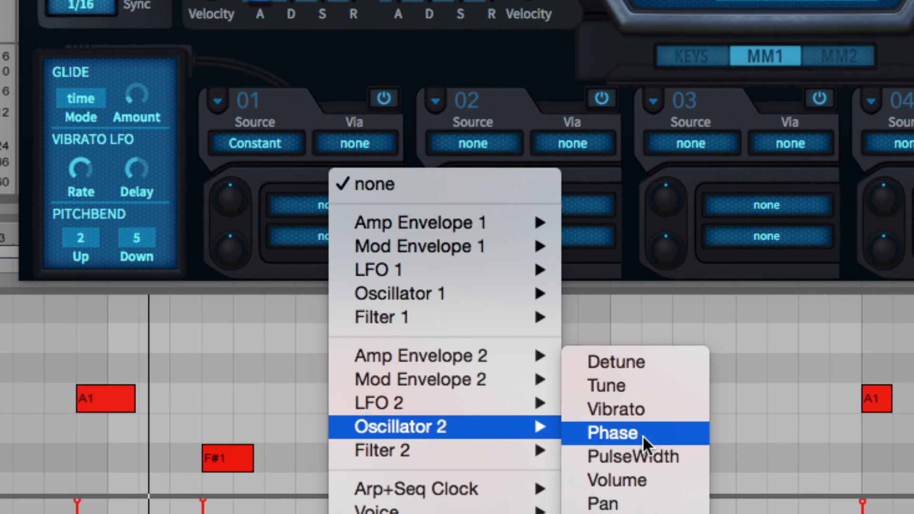
click(642, 433)
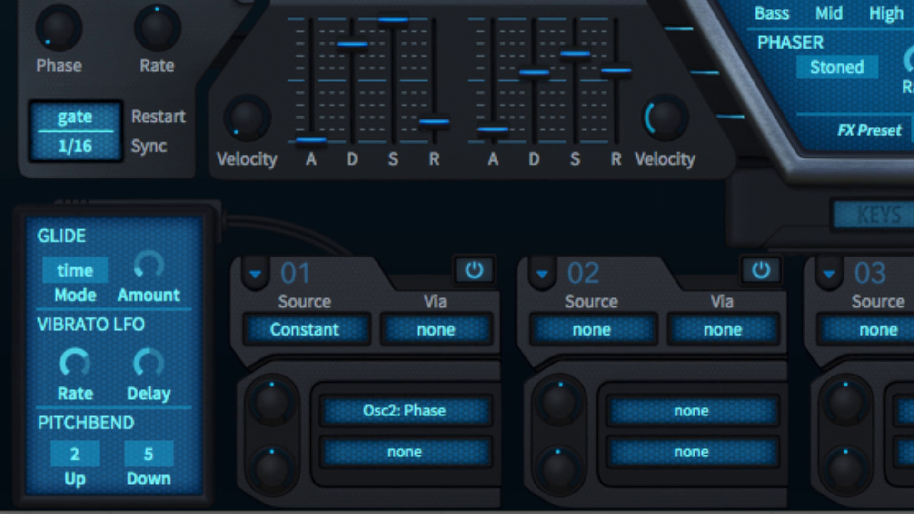
drag(288, 394, 315, 499)
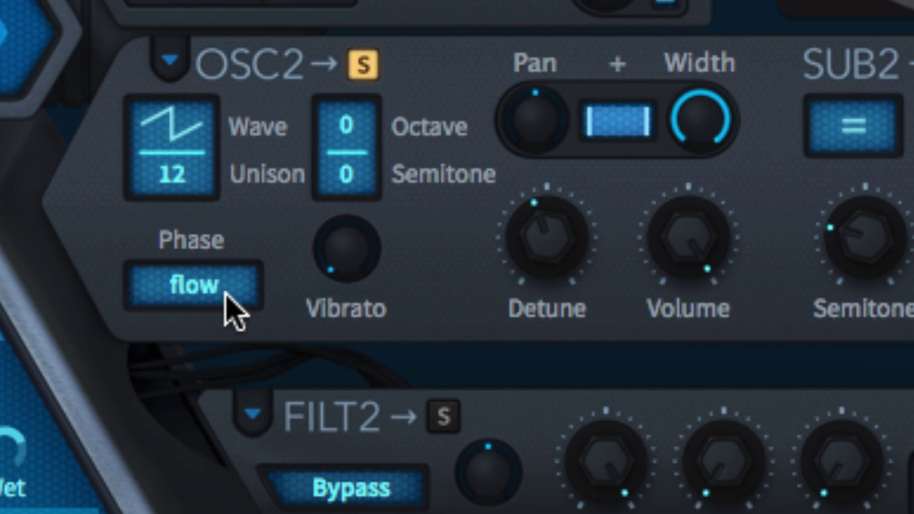
Switch Oscillator 2's phase mode to reset and sweep the slot 01 amount back toward zero.
click(225, 298)
click(250, 316)
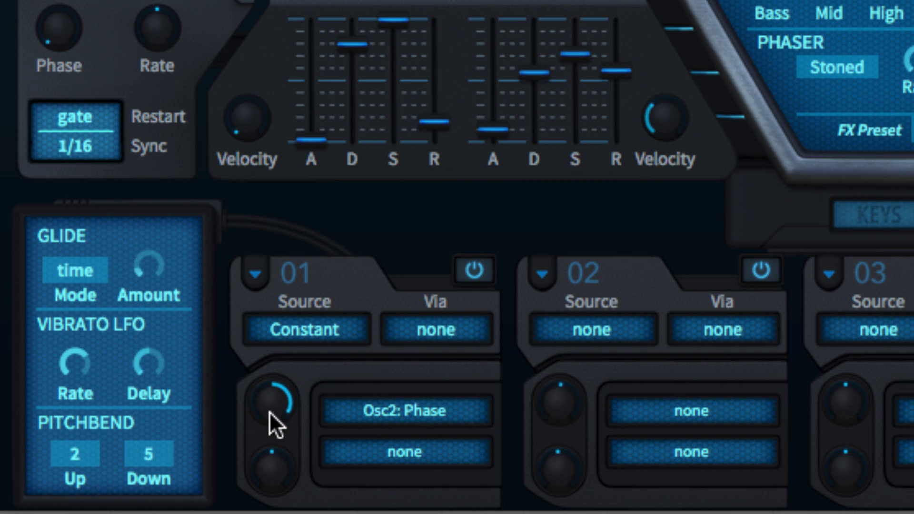
drag(271, 422, 280, 513)
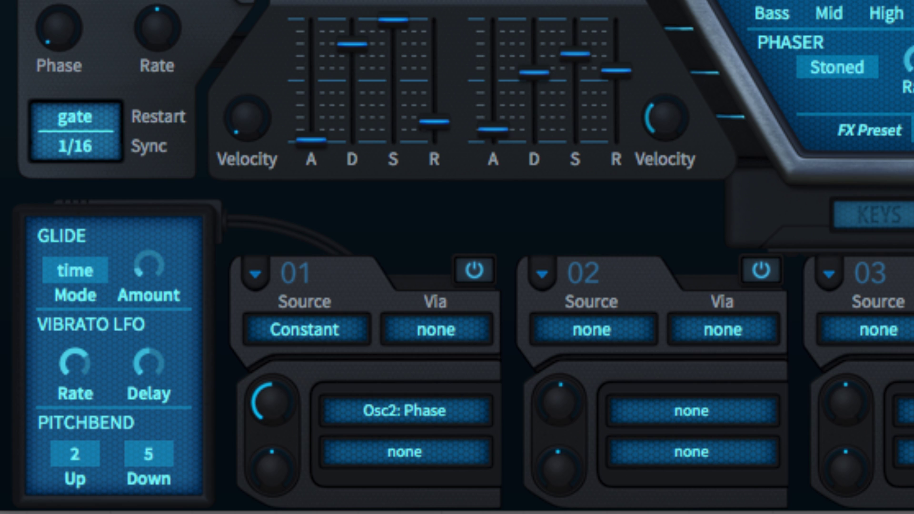
drag(300, 508, 307, 499)
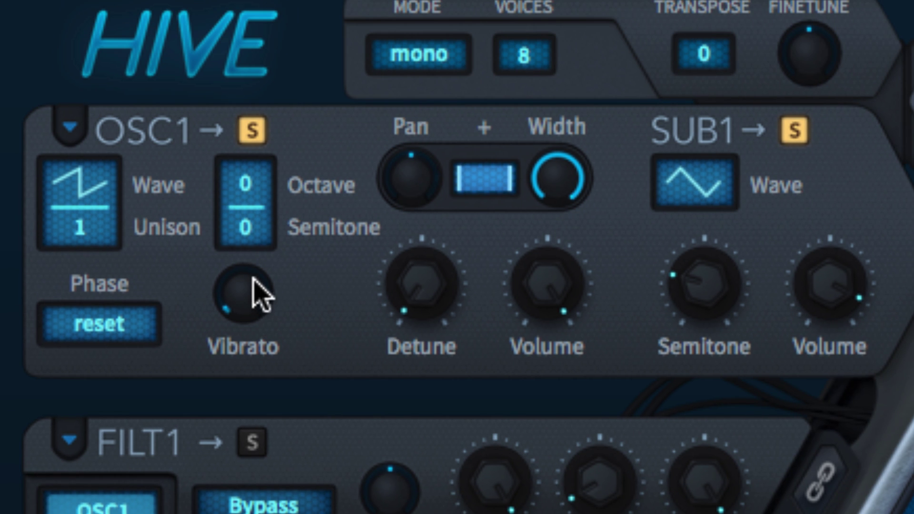
Turn Oscillator 1's Vibrato knob up to near maximum.
drag(253, 280, 271, 0)
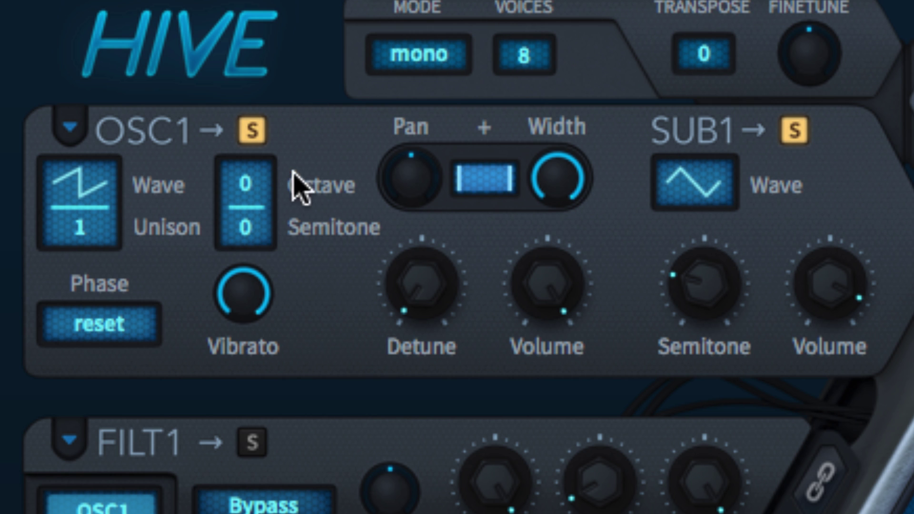
Clear the solos on OSC1, SUB1, OSC2 and SUB2, then save Oscillator 1 settings as a preset.
click(253, 135)
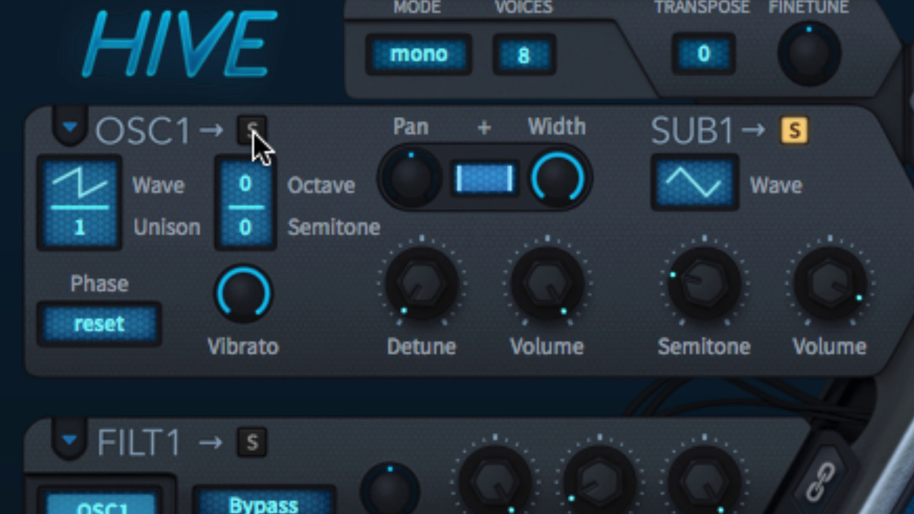
click(795, 130)
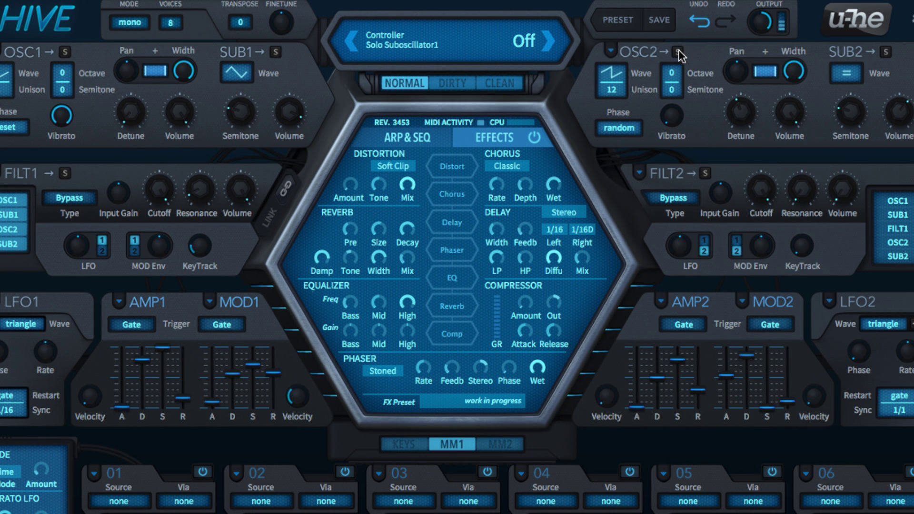
click(677, 52)
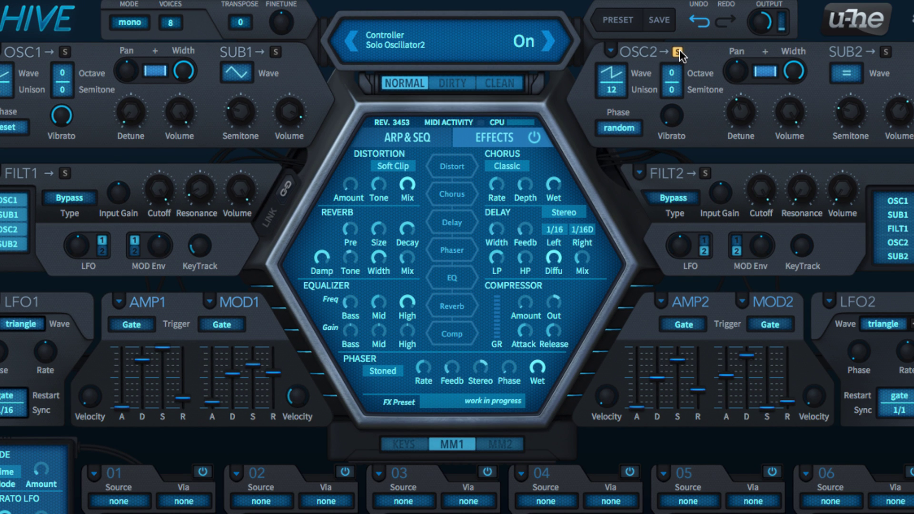
click(886, 53)
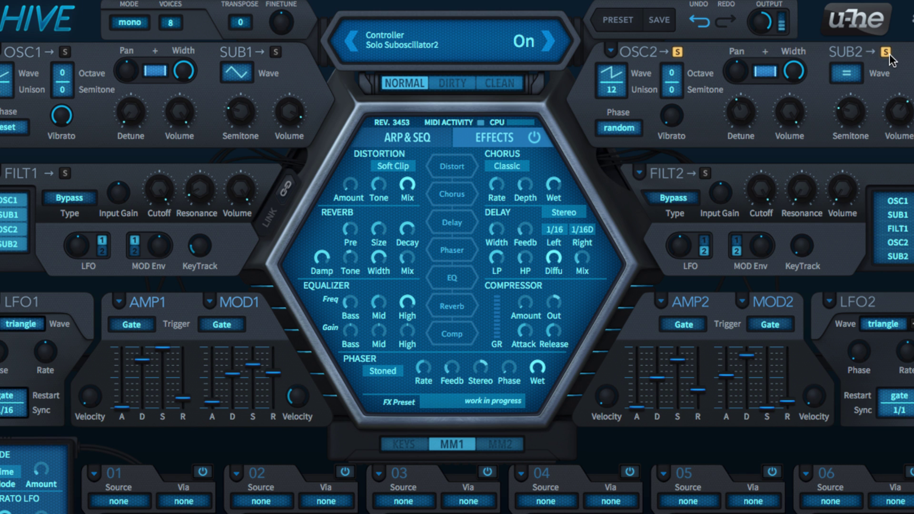
click(885, 53)
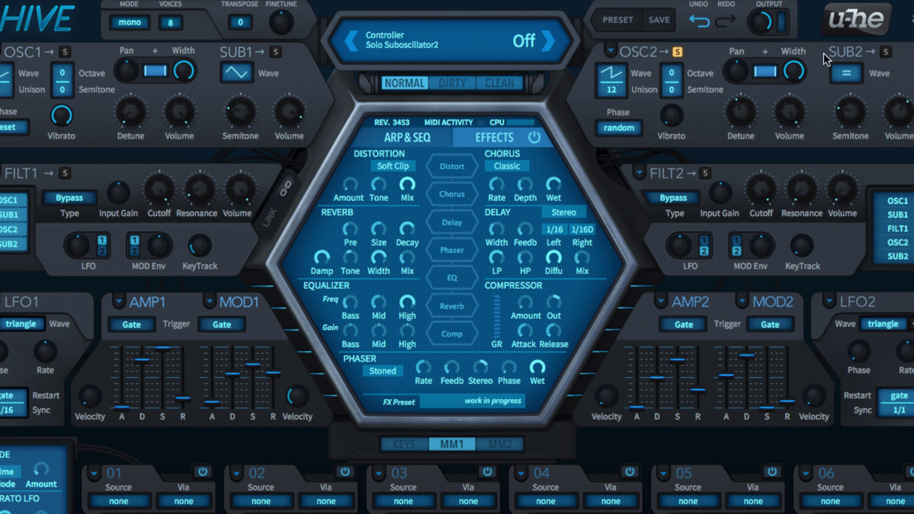
click(677, 52)
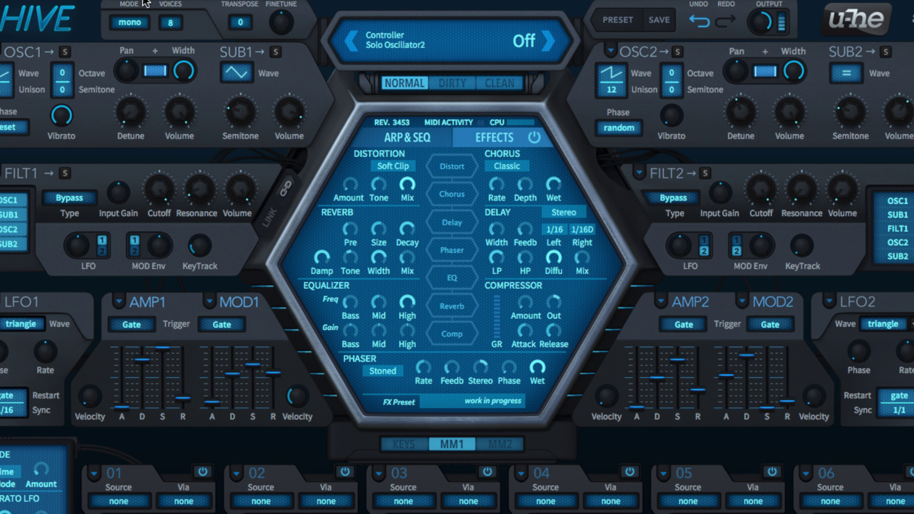
click(0, 51)
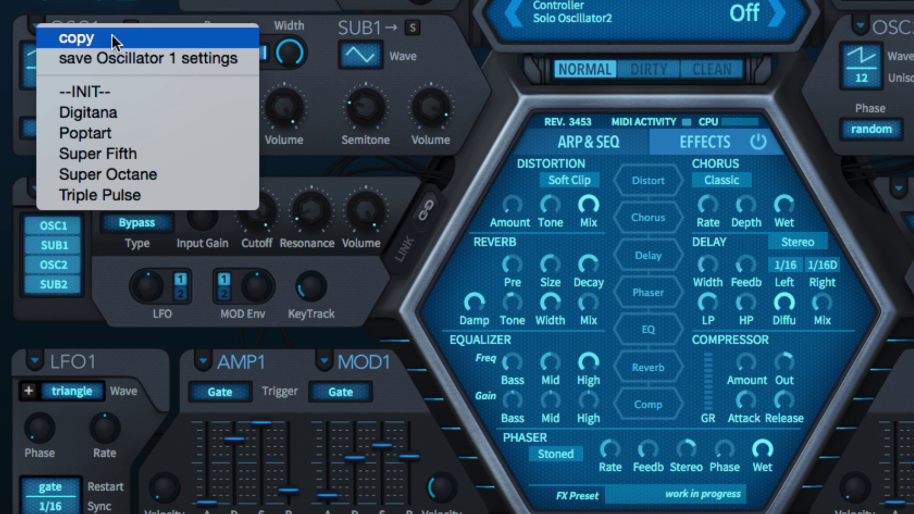
click(121, 53)
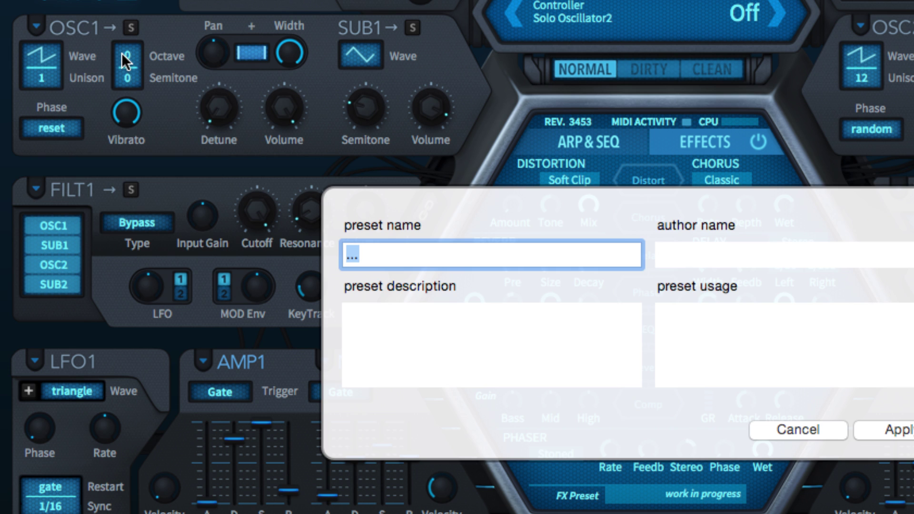